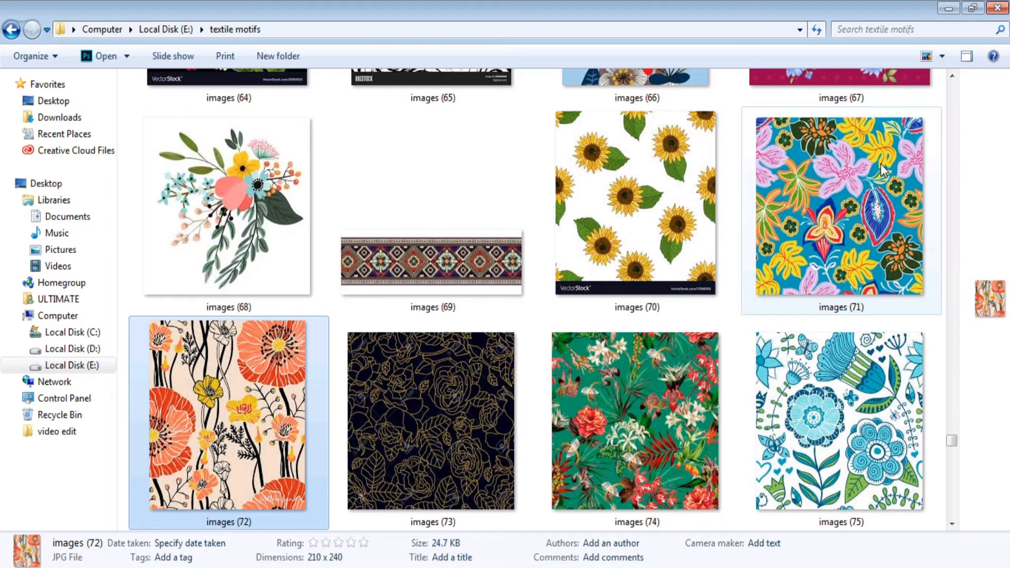
- Look through the images in the textile motifs folder, from the numbered floral patterns back to the folder's beginning
key("Down")
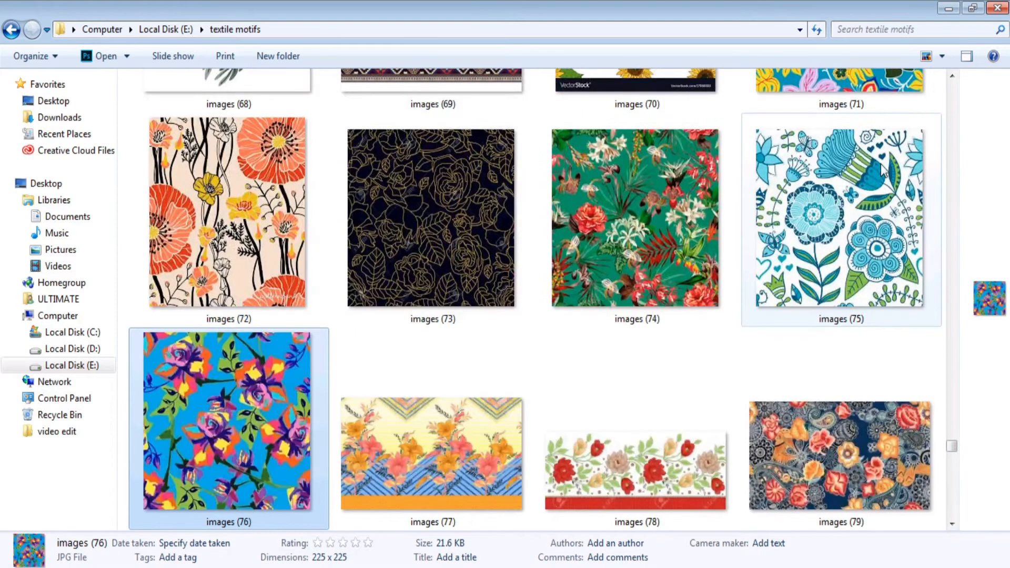
key("Down")
key("Down")
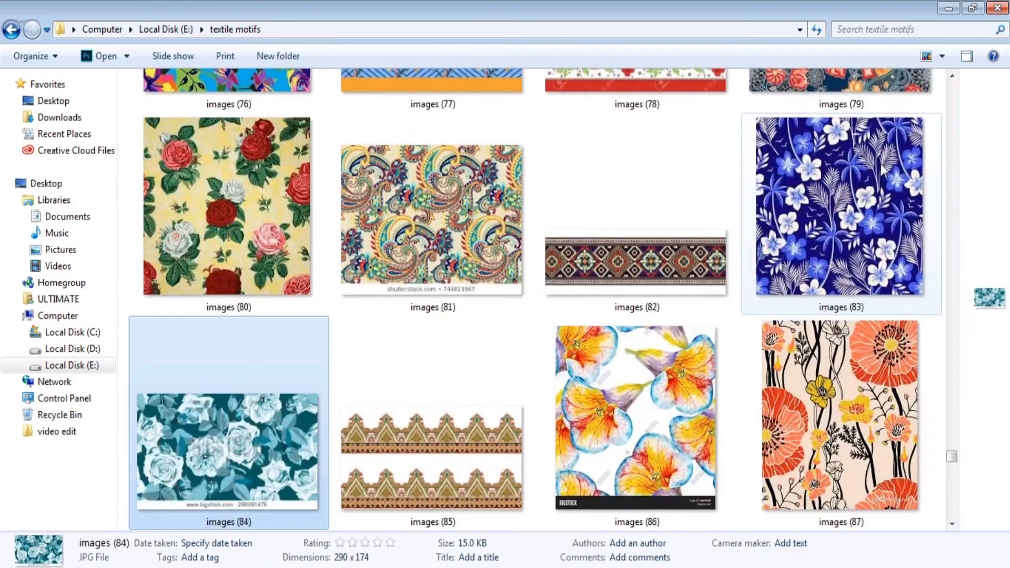
key("Up")
key("Up")
key("Up")
key("Up")
key("Up")
key("Up")
key("Up")
key("Up")
key("Up")
key("Up")
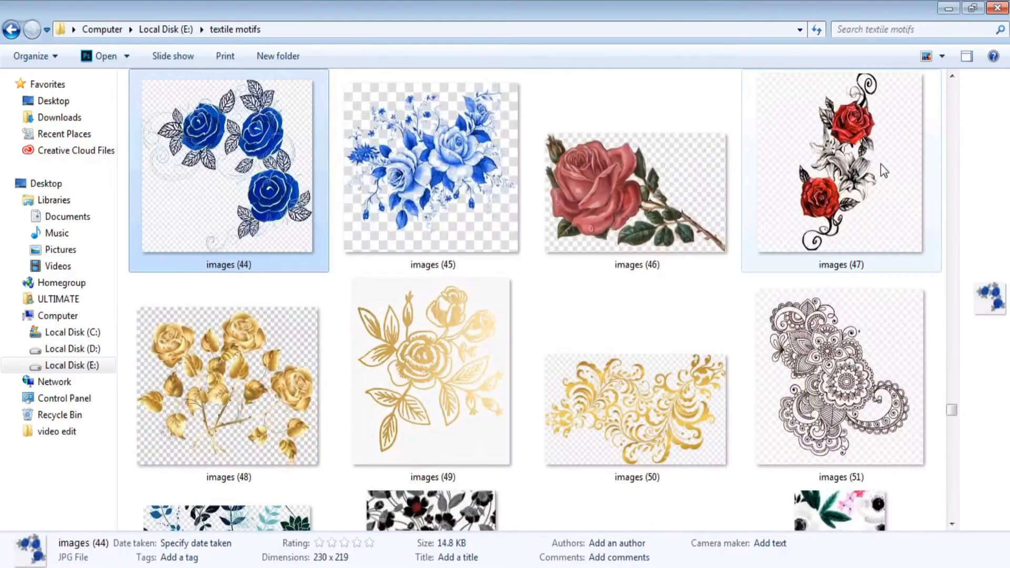
key("Up")
key("Up")
key("Up")
key("Up")
key("Up")
key("Up")
key("Up")
key("Up")
key("Up")
key("Up")
key("Up")
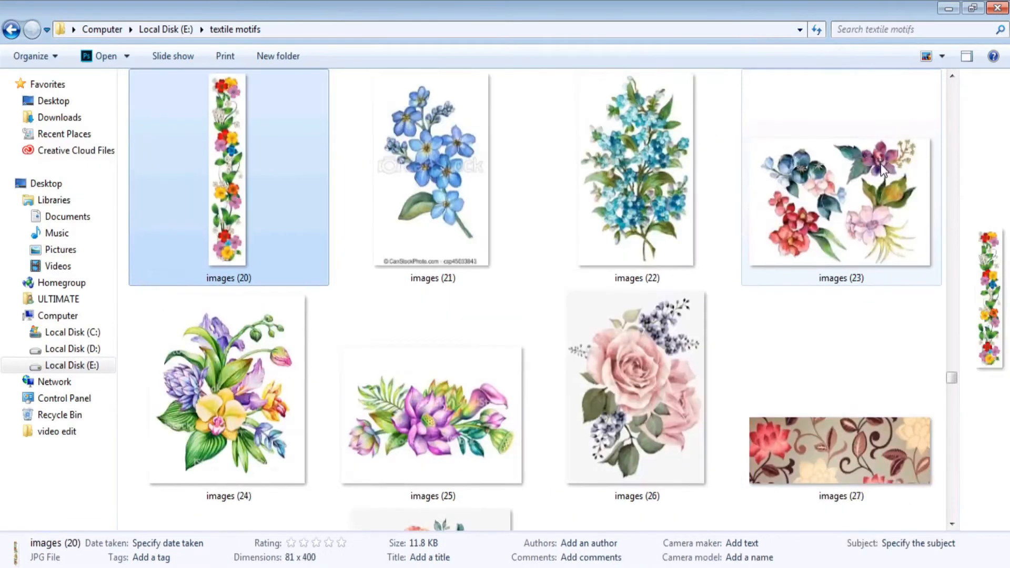
key("Up")
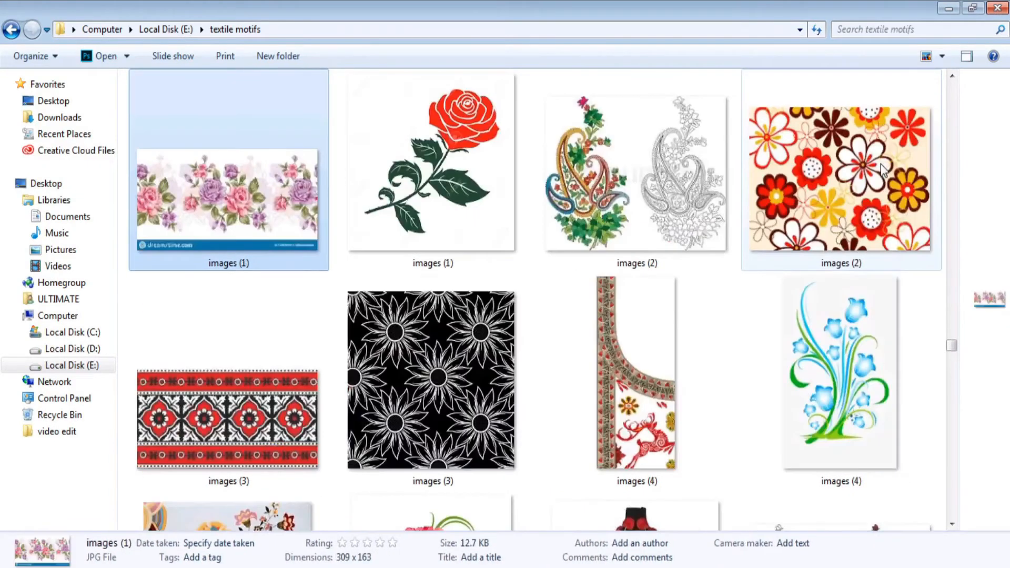
key("Up")
key("Down")
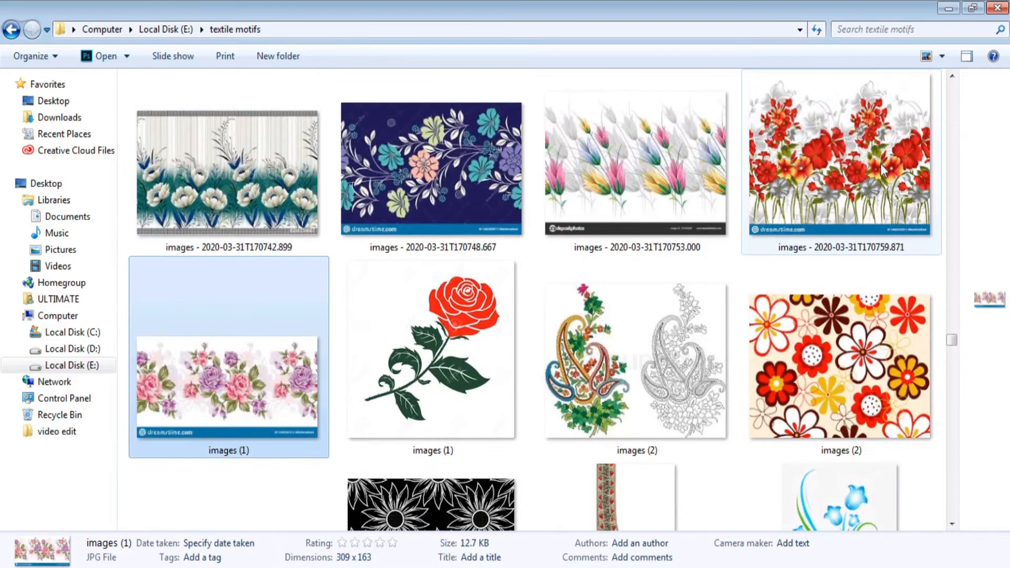
key("Up")
key("Up")
key("Up")
key("Up")
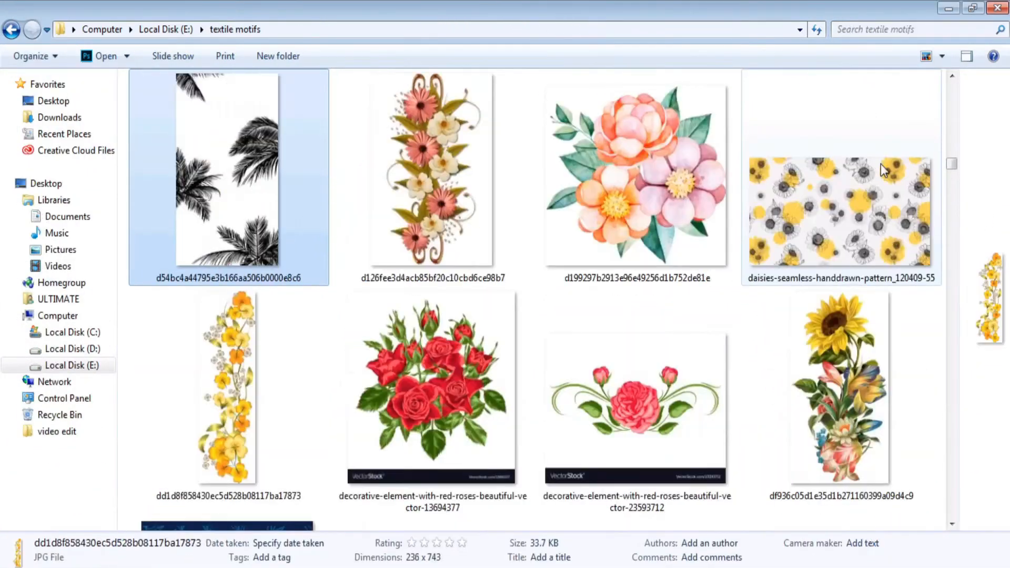
key("Up")
key("Up")
key("Up")
key("Up")
key("Up")
key("Up")
key("Up")
key("Up")
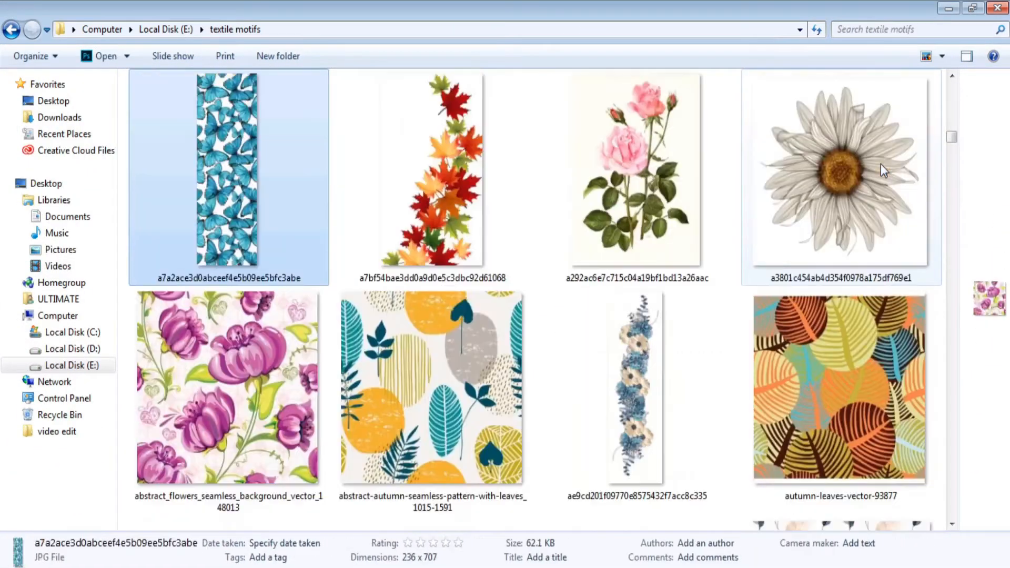
key("Up")
key("Up")
key("Up")
key("Up")
key("Up")
key("Up")
key("Up")
key("Up")
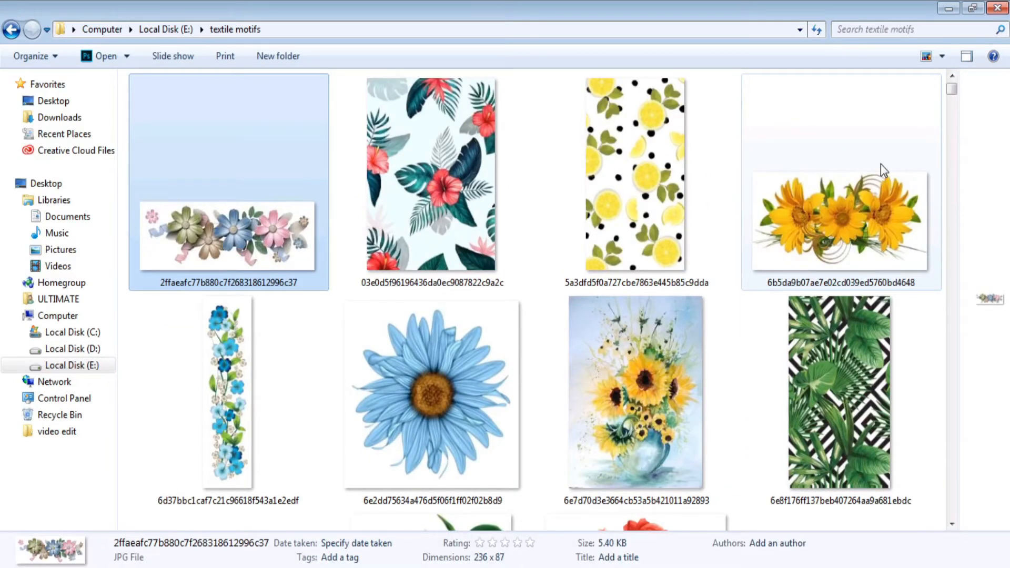
- Select the image abstract_flowers_seamless_background_vector_148013 in the textile motifs folder
key("Down")
key("Down")
key("Down")
key("Down")
key("Down")
key("Down")
key("Down")
key("Down")
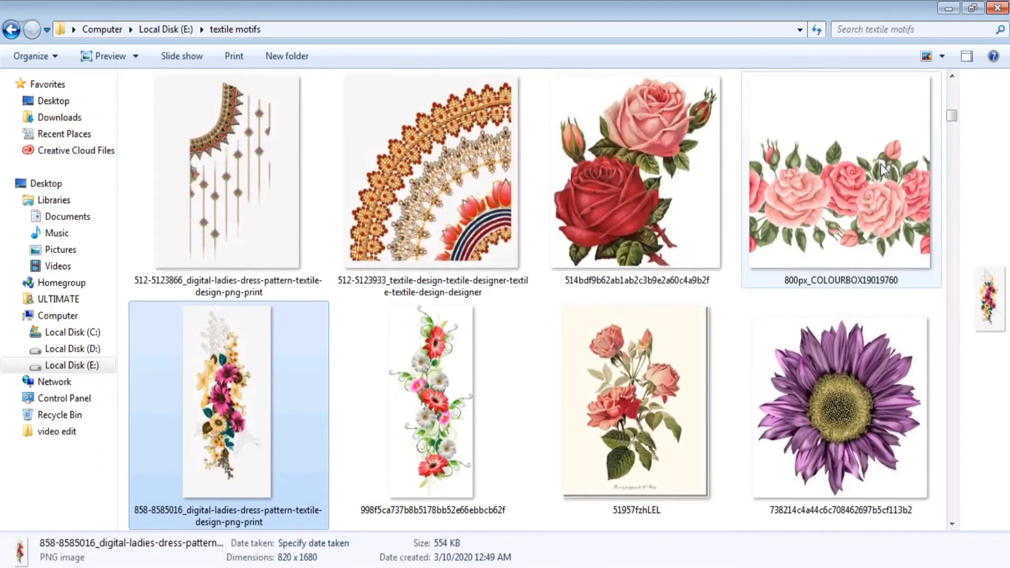
key("Down")
key("Down")
key("Down")
key("Down")
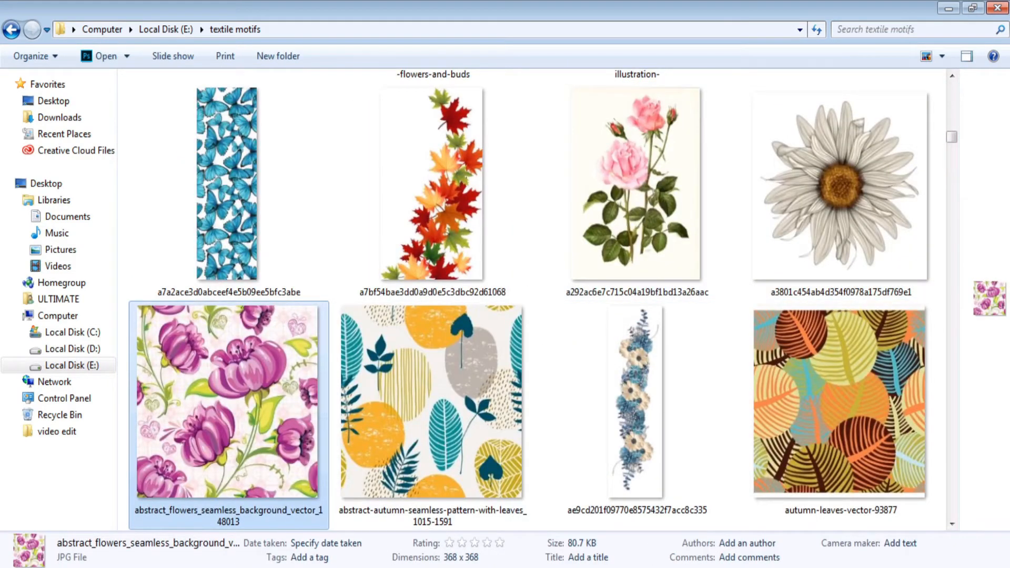
- Switch to Photoshop, start setting up a new document and dismiss the introductory banner
key("alt+Tab")
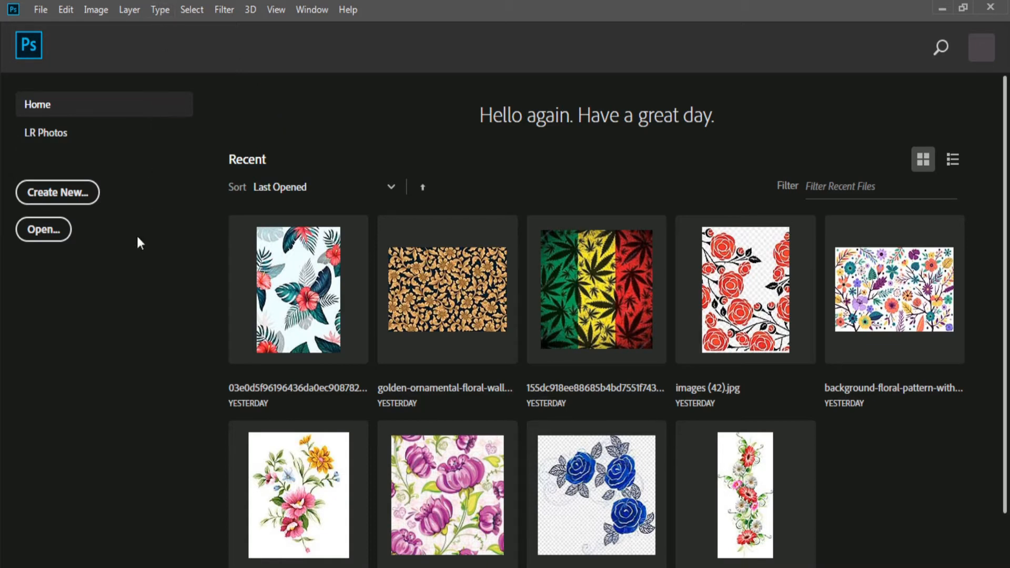
left_click(41, 11)
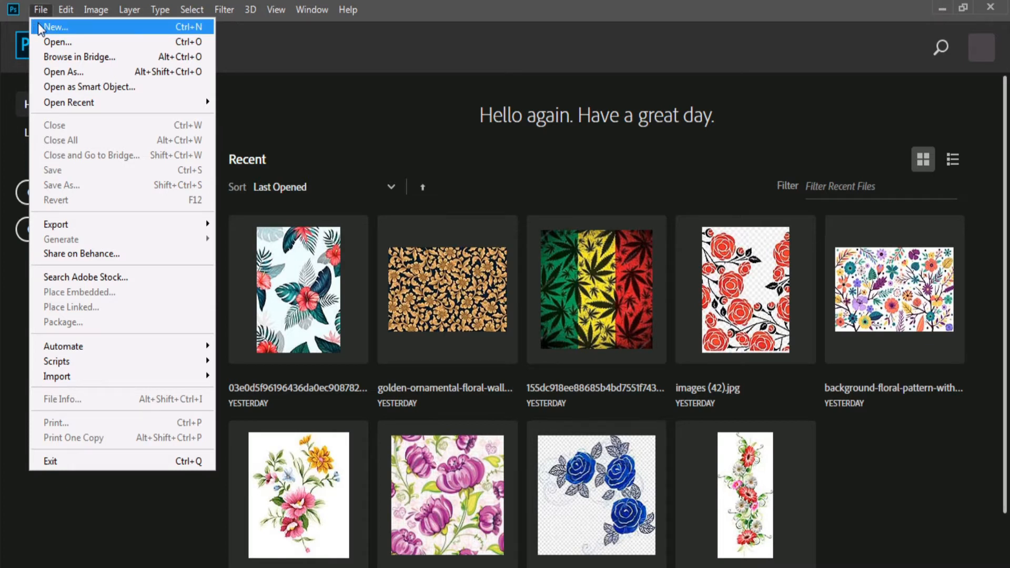
left_click(38, 27)
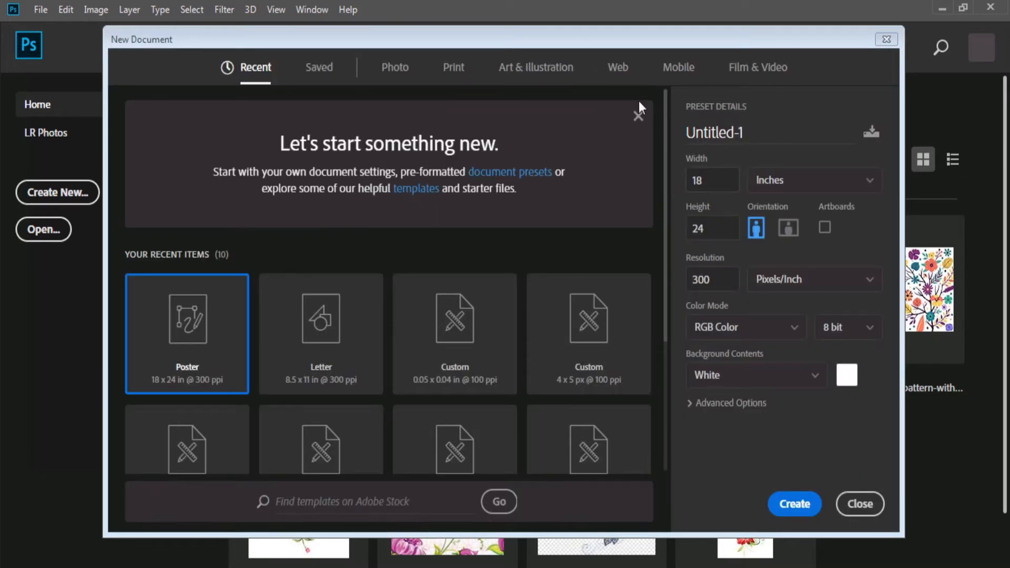
left_click(638, 116)
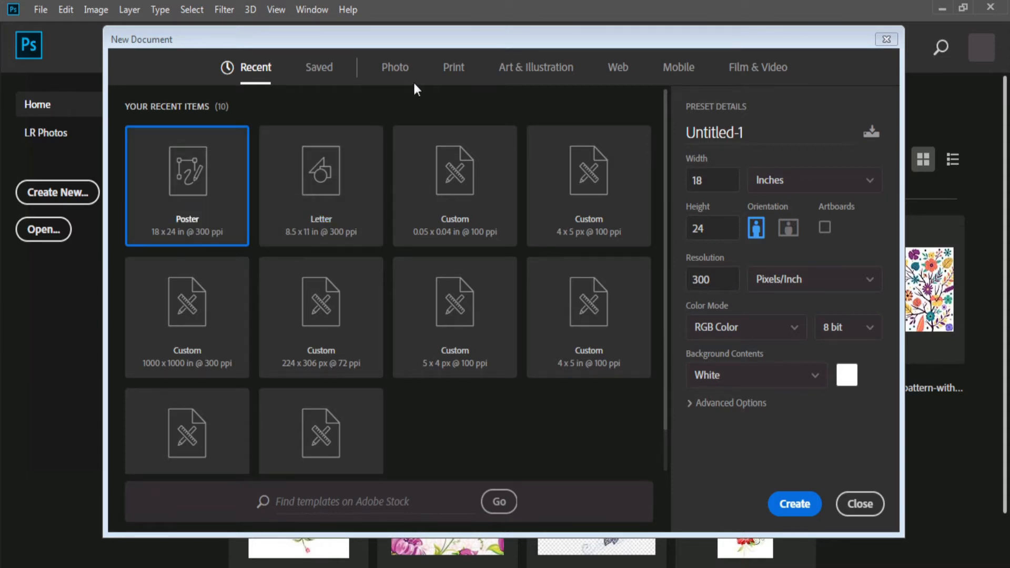
- Examine the blank document presets offered for Print, Art & Illustration, Web and Photo
left_click(458, 76)
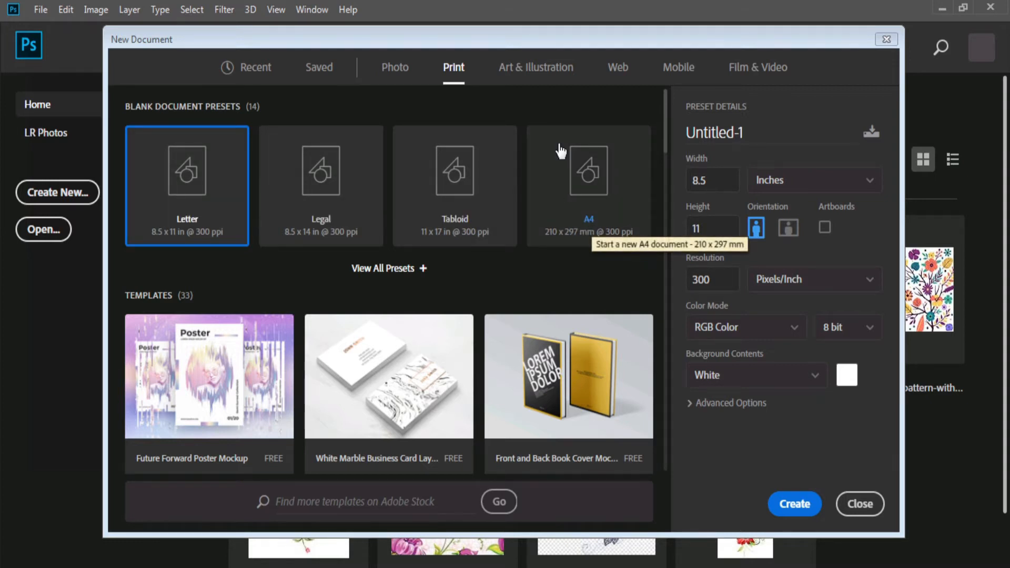
left_click(540, 69)
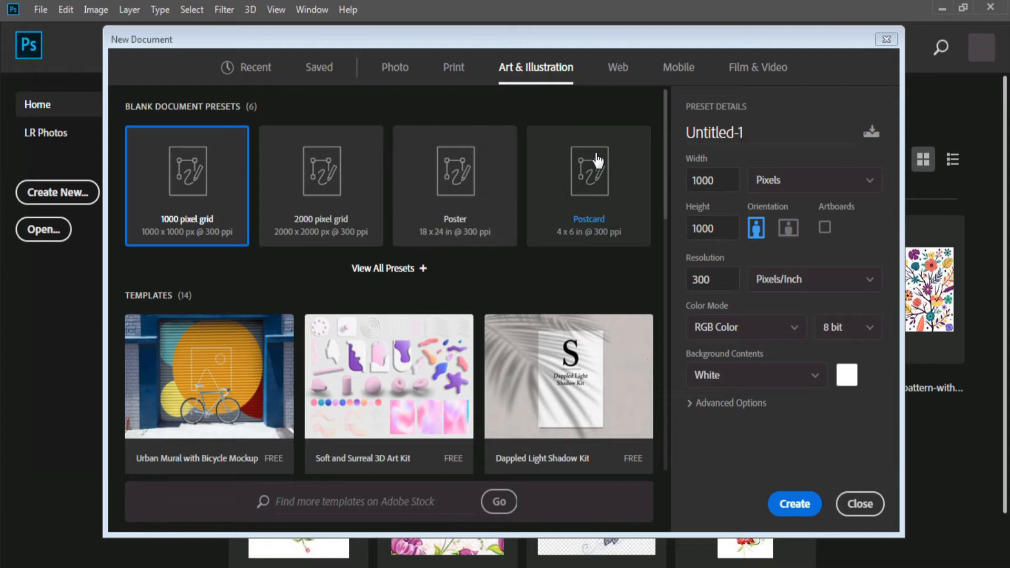
left_click(622, 68)
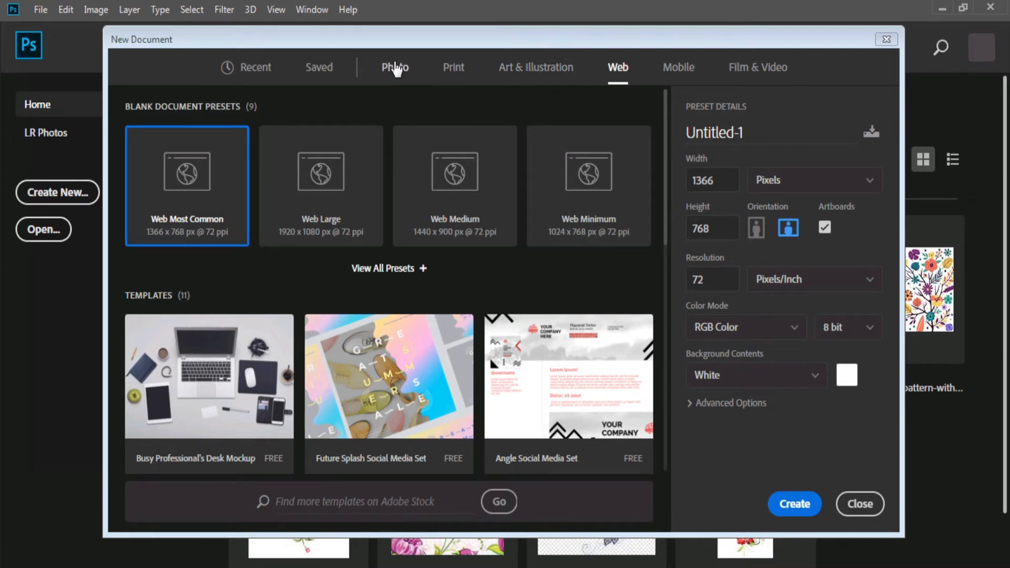
left_click(403, 72)
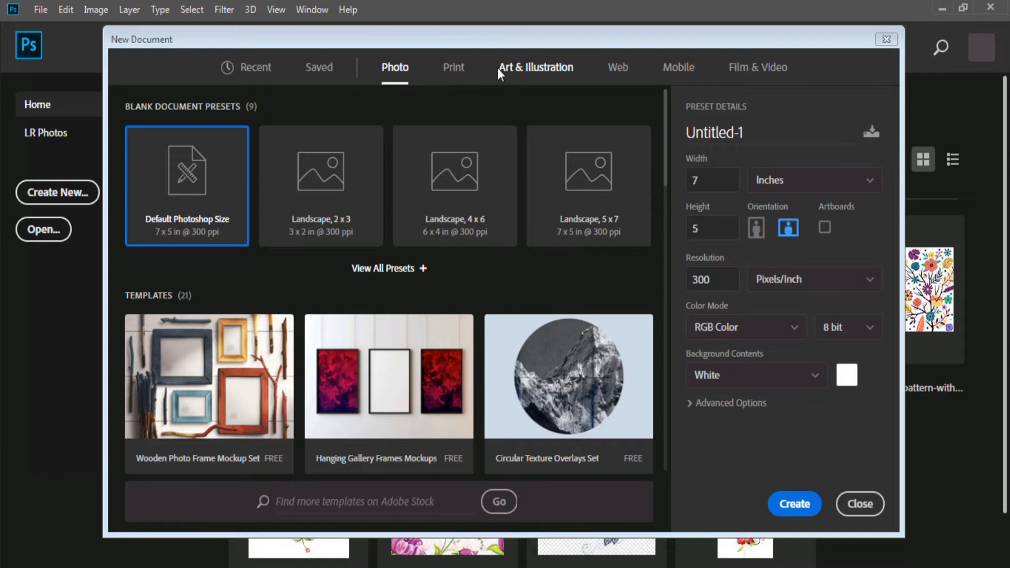
- Create a new print document from the A4 preset, 210 x 297 mm at 300 pixels/inch, in RGB Color with a white background
left_click(454, 69)
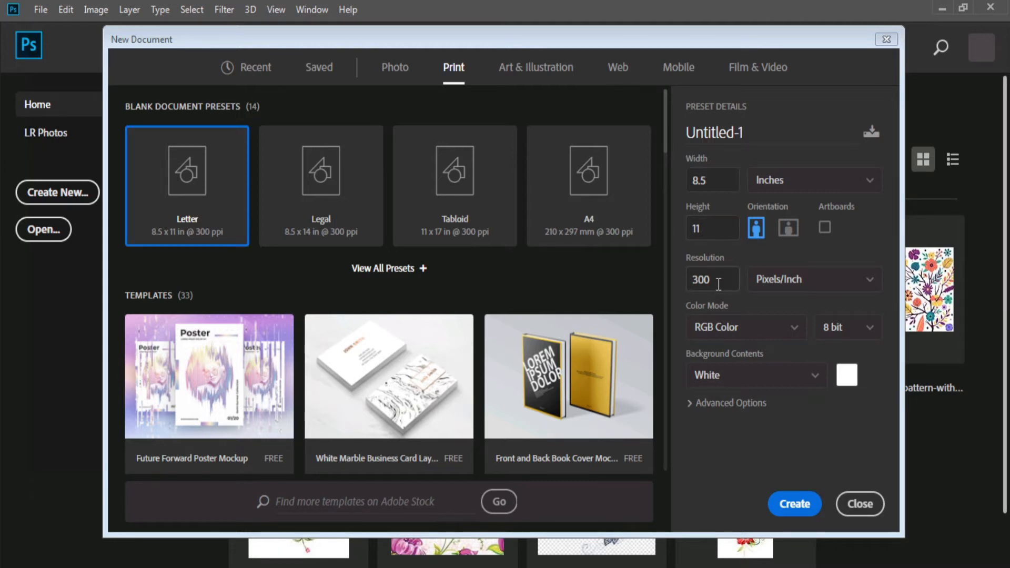
left_click(871, 190)
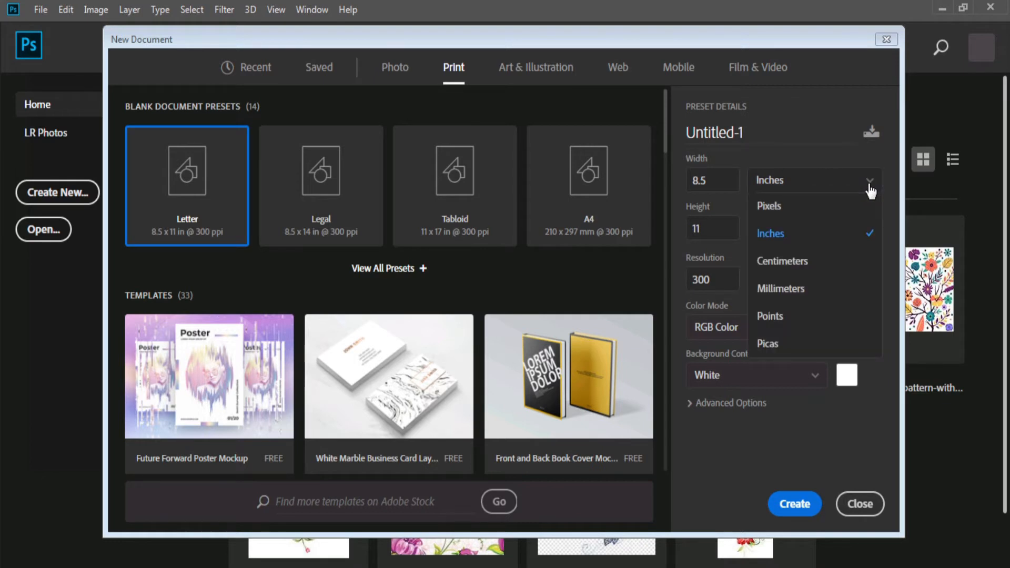
left_click(629, 274)
left_click(629, 273)
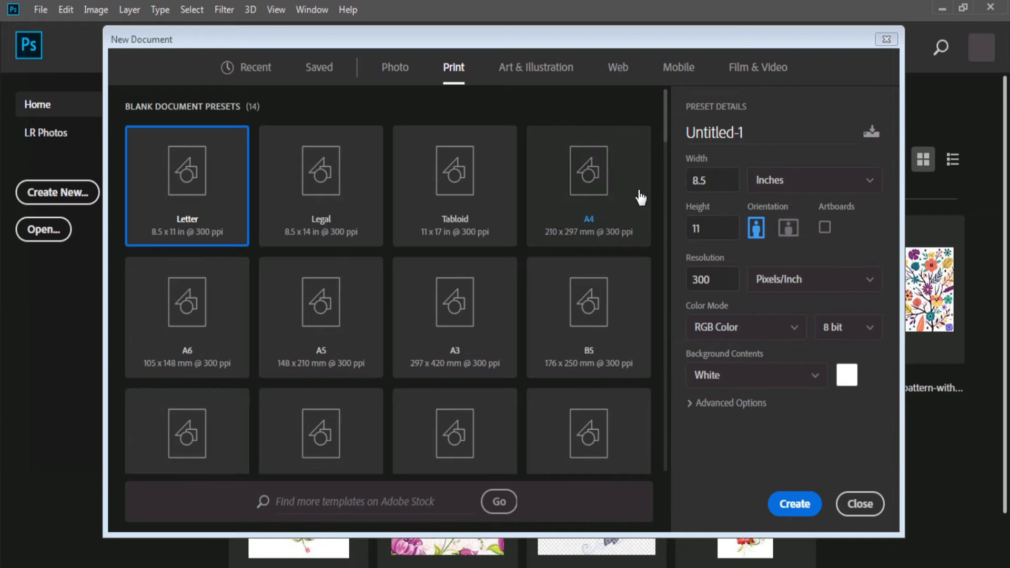
left_click(716, 182)
double_click(715, 182)
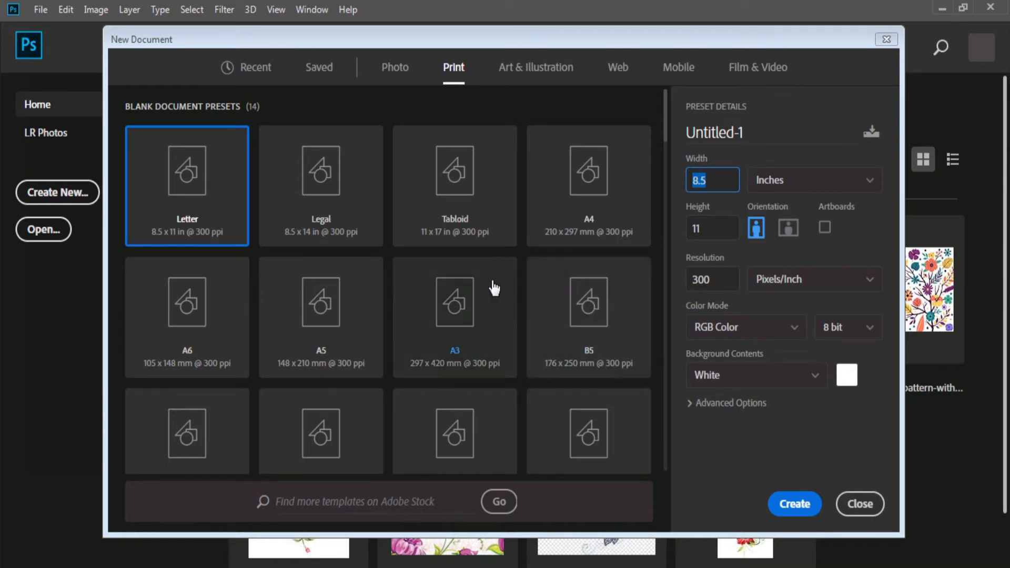
left_click(593, 197)
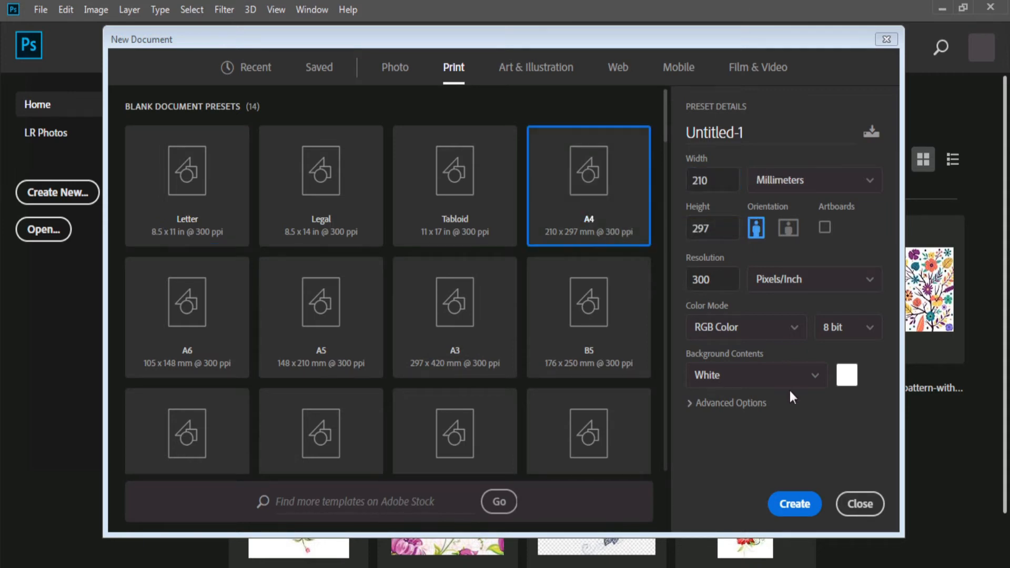
left_click(796, 502)
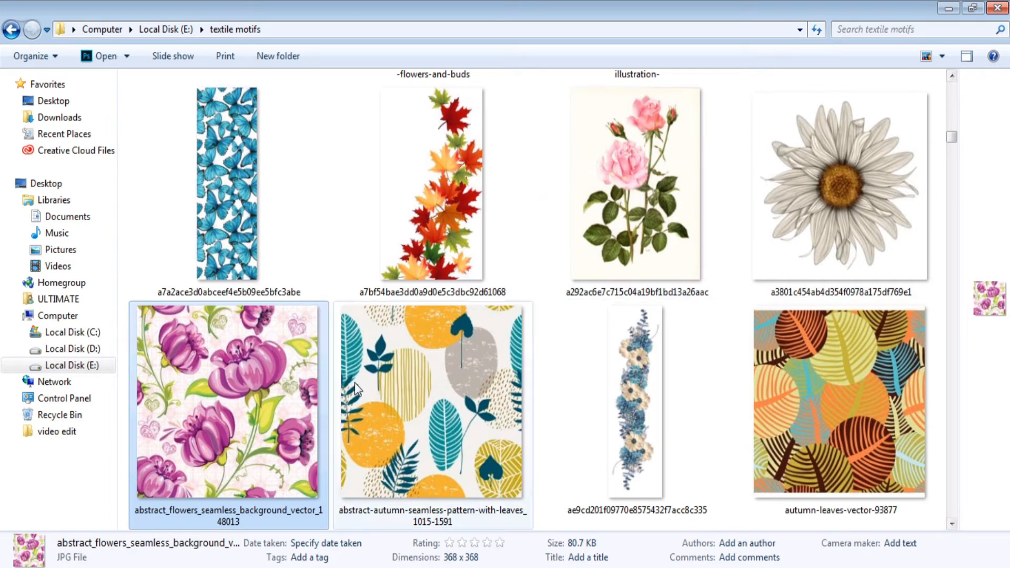
- From the textile motifs folder, open abstract_flowers_seamless_background_vector_148013 with Adobe Photoshop CC 2019
right_click(239, 339)
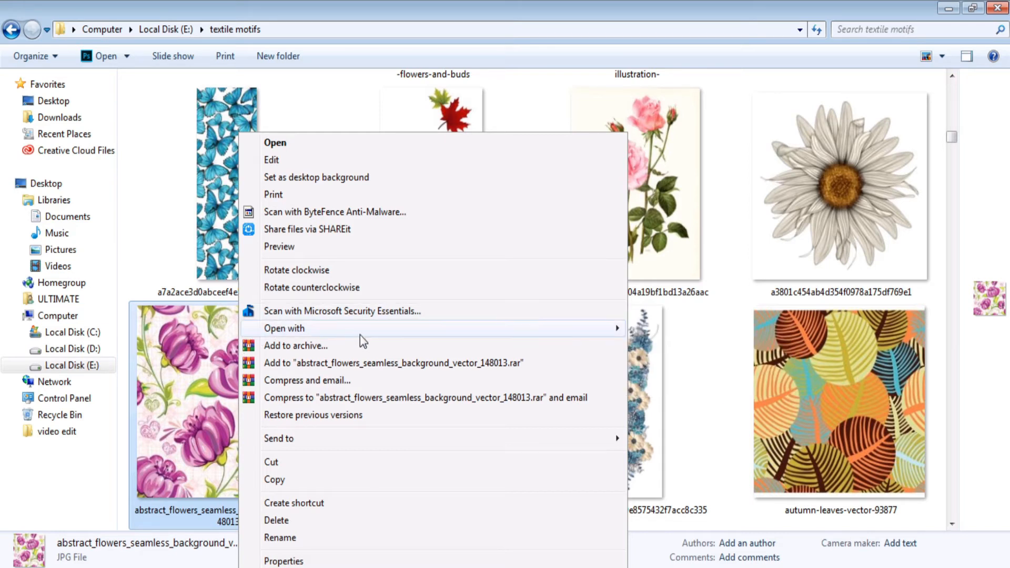
mouse_move(399, 332)
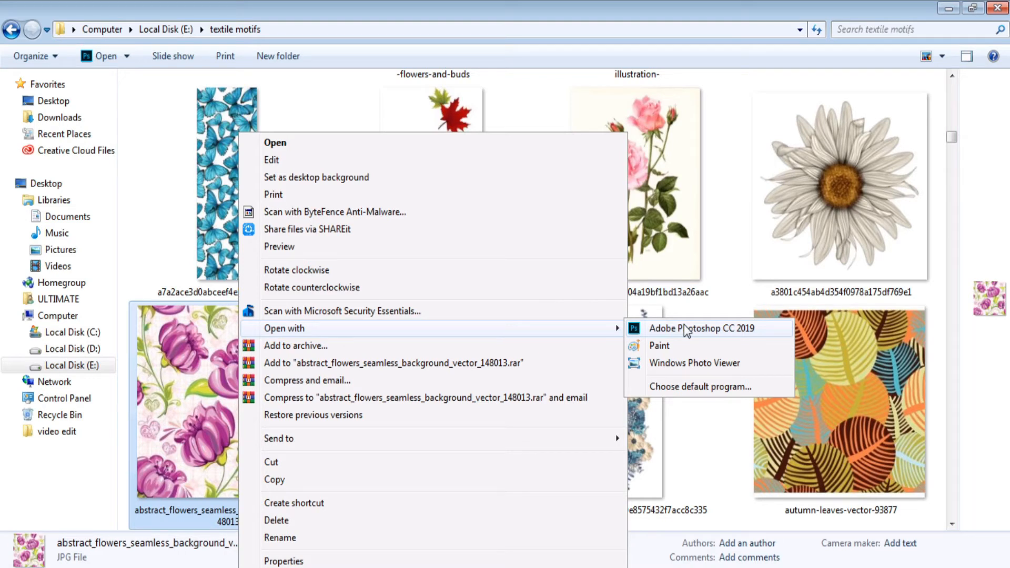
left_click(750, 332)
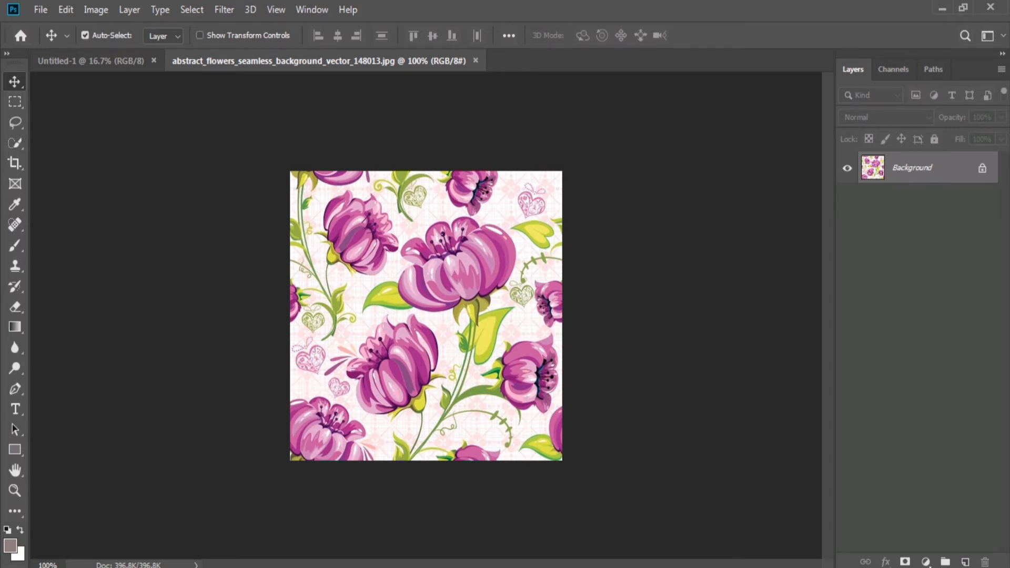
- Switch back to the textile motifs folder and copy the abstract_flowers_seamless_background_vector_148013 image file
left_click(108, 567)
right_click(210, 427)
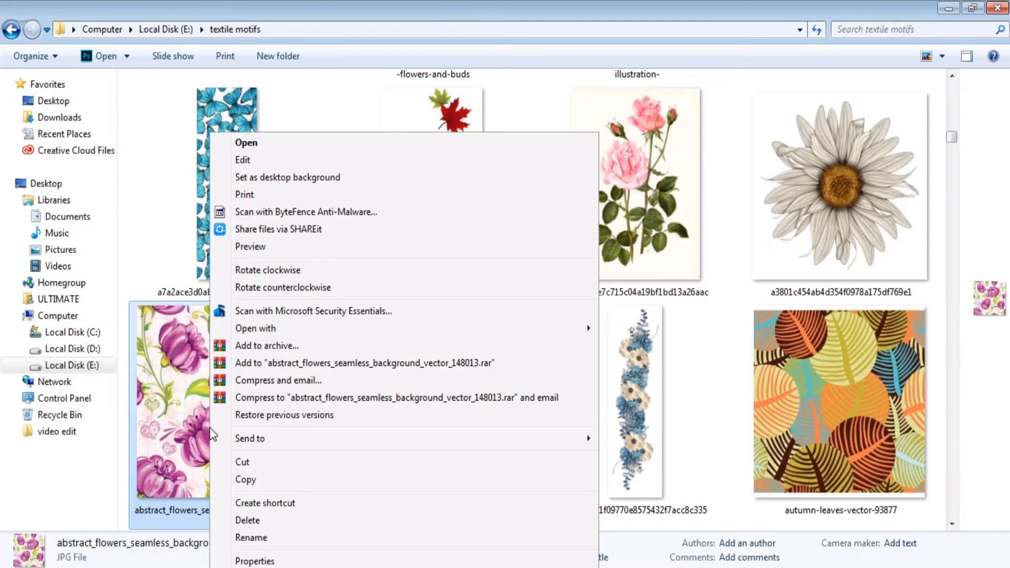
mouse_move(469, 329)
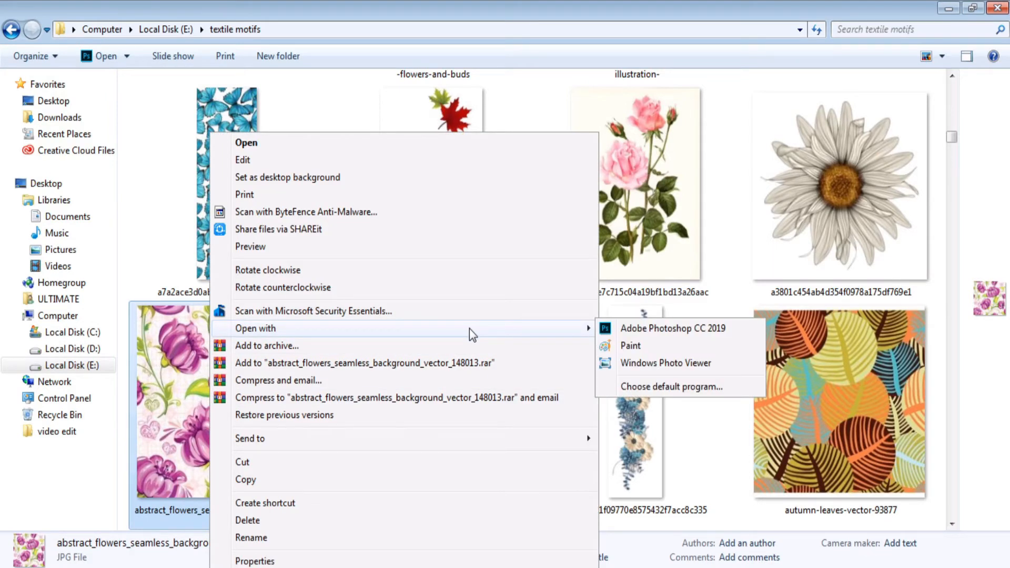
left_click(255, 479)
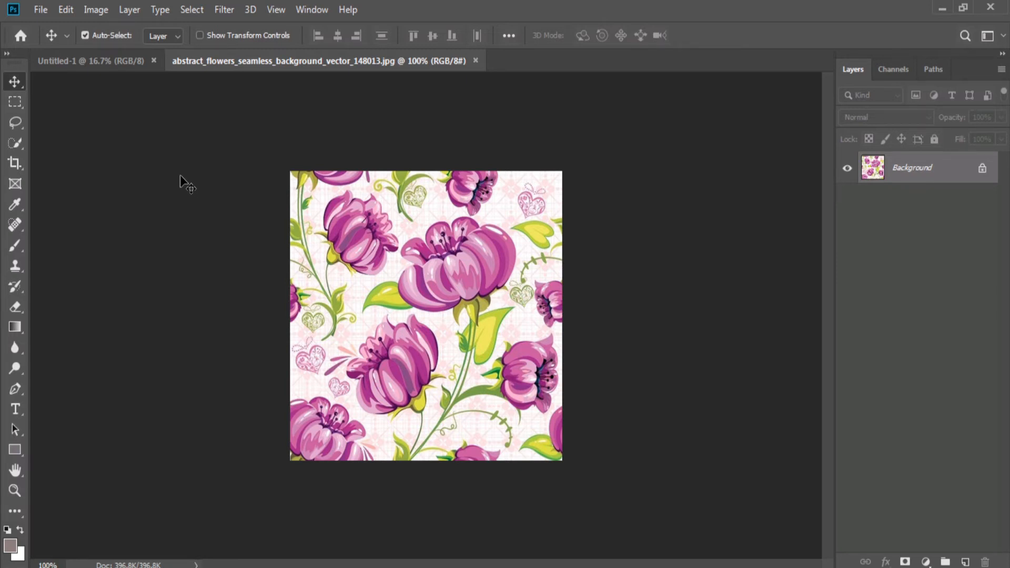
- Open the red hibiscus image 03e0d5f96196436da0ec9087822c9a2c from the textile motifs folder
left_click(41, 10)
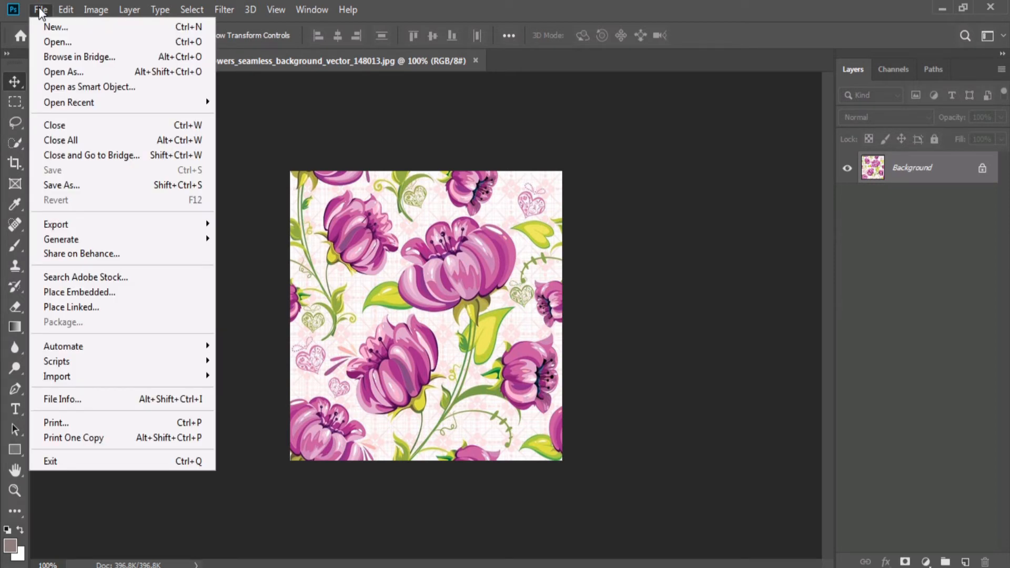
left_click(52, 42)
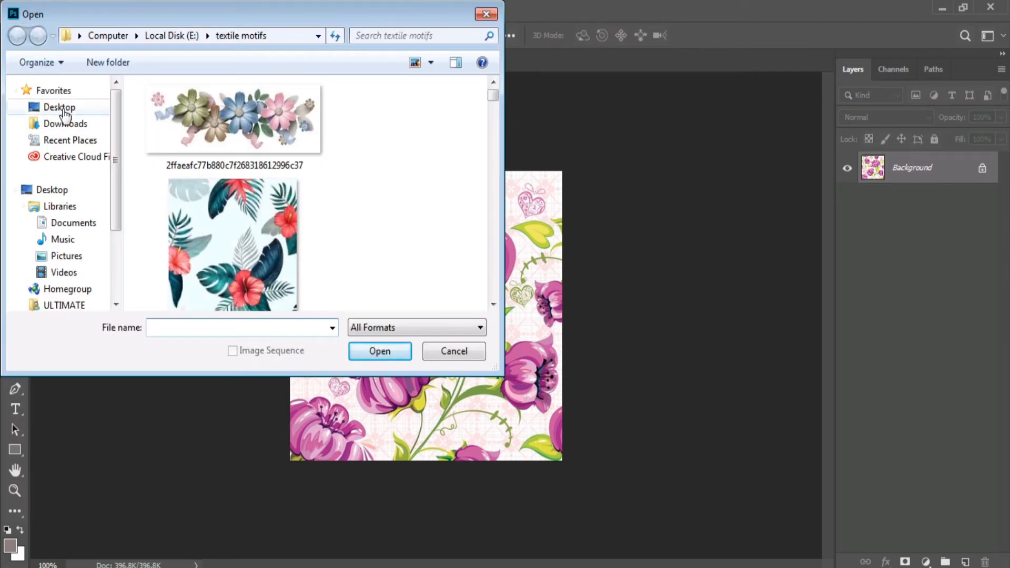
left_click_drag(115, 182, 120, 129)
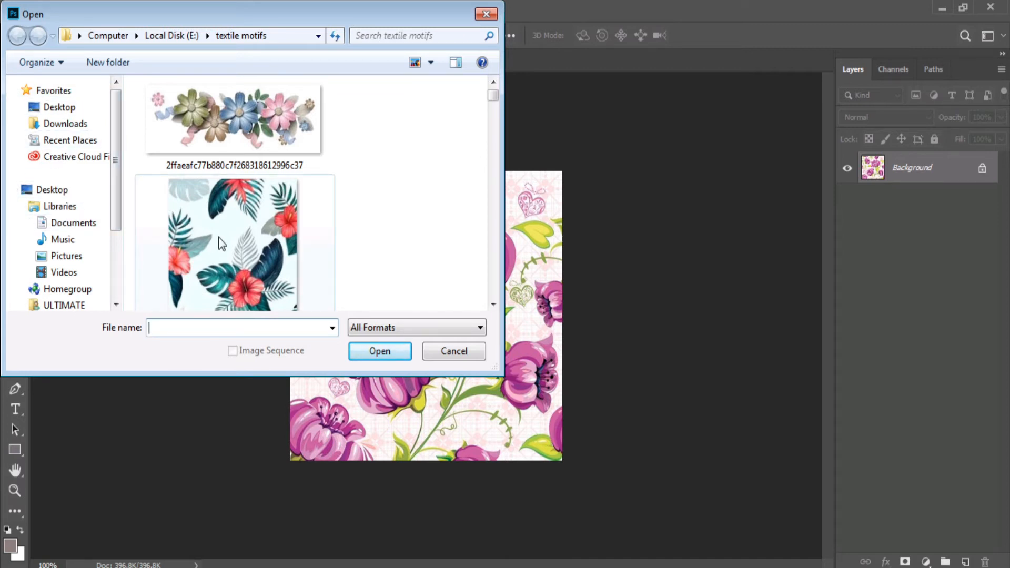
mouse_move(495, 106)
left_mouse_down()
mouse_move(496, 186)
mouse_move(495, 97)
left_mouse_up()
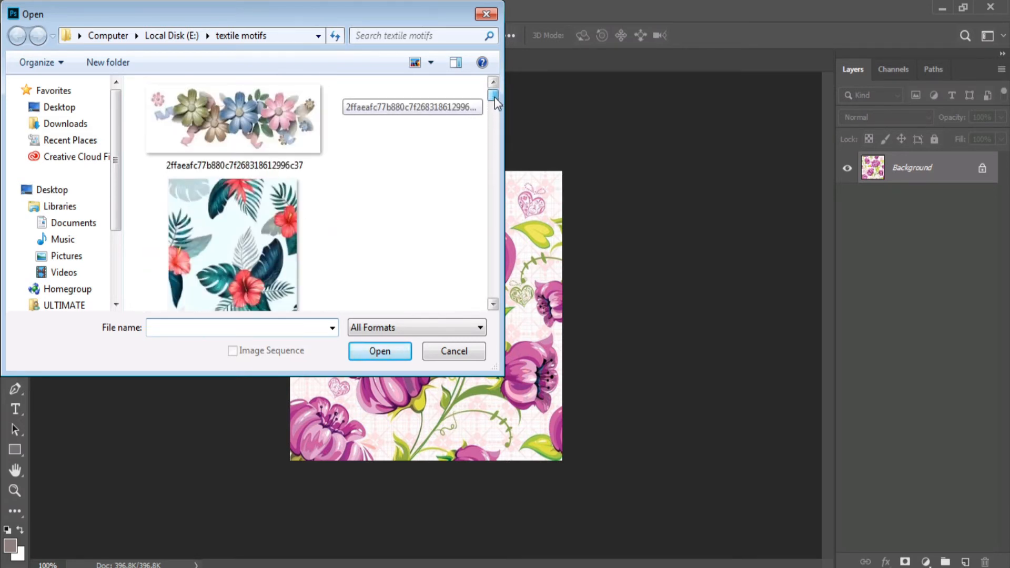
double_click(247, 231)
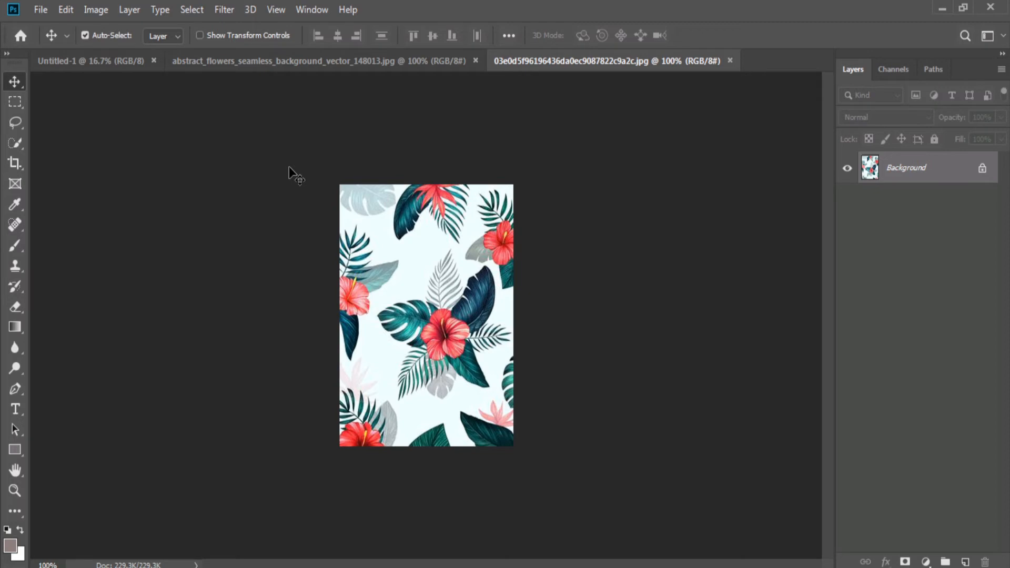
- Switch to the abstract flowers image and unlock its Background layer, turning it into a normal layer
left_click(369, 67)
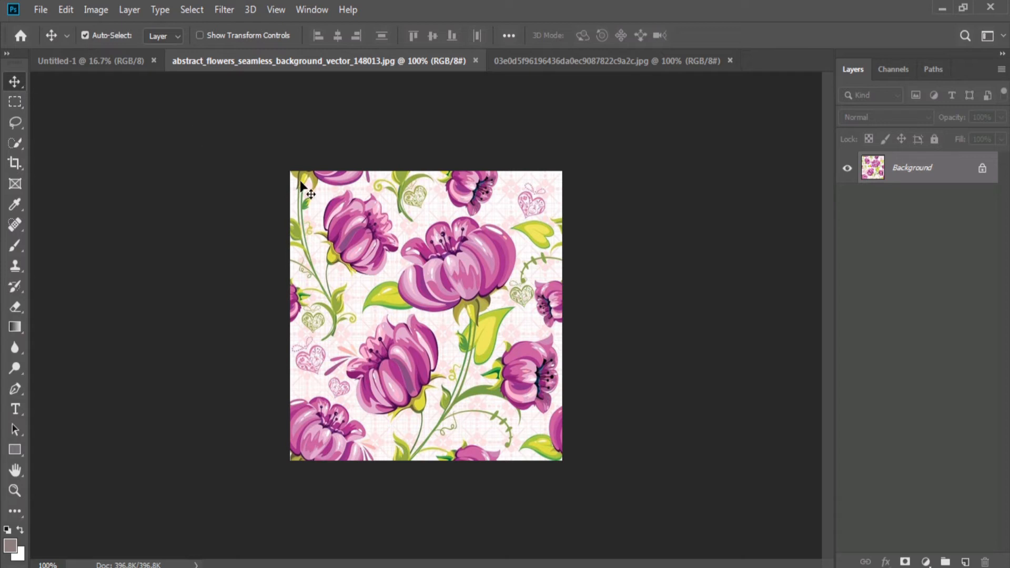
left_click(393, 211)
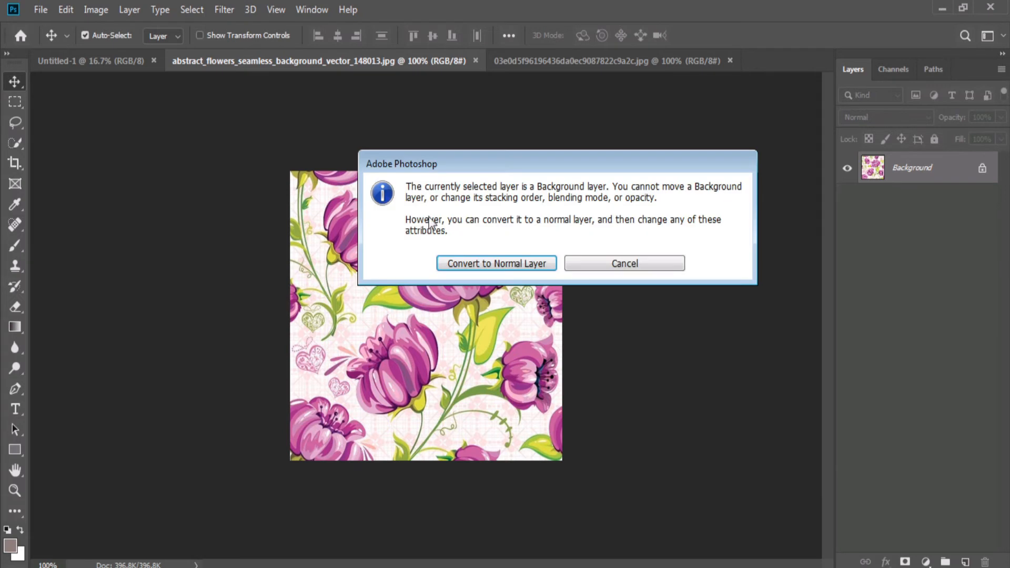
left_click(610, 262)
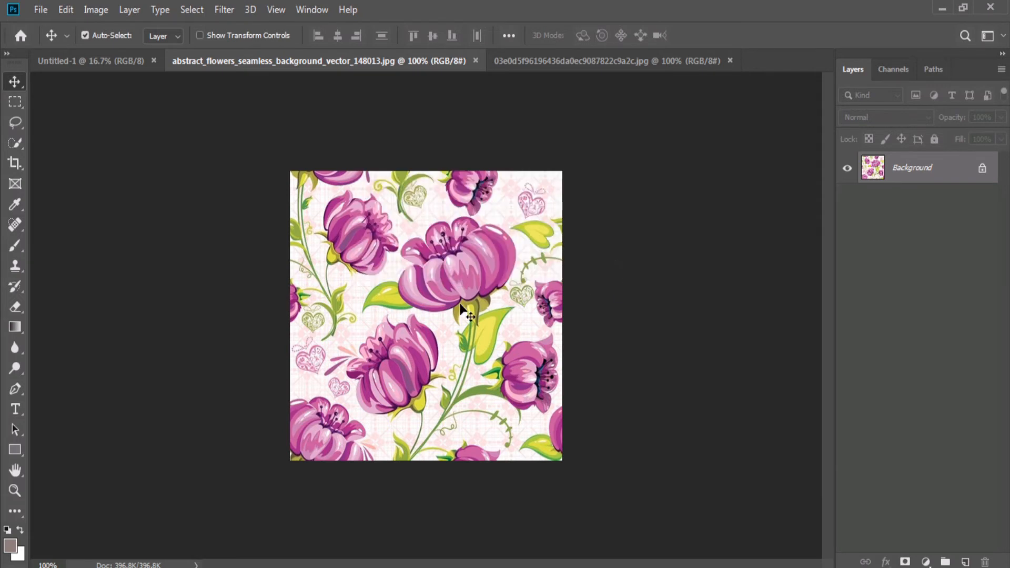
left_click(509, 263)
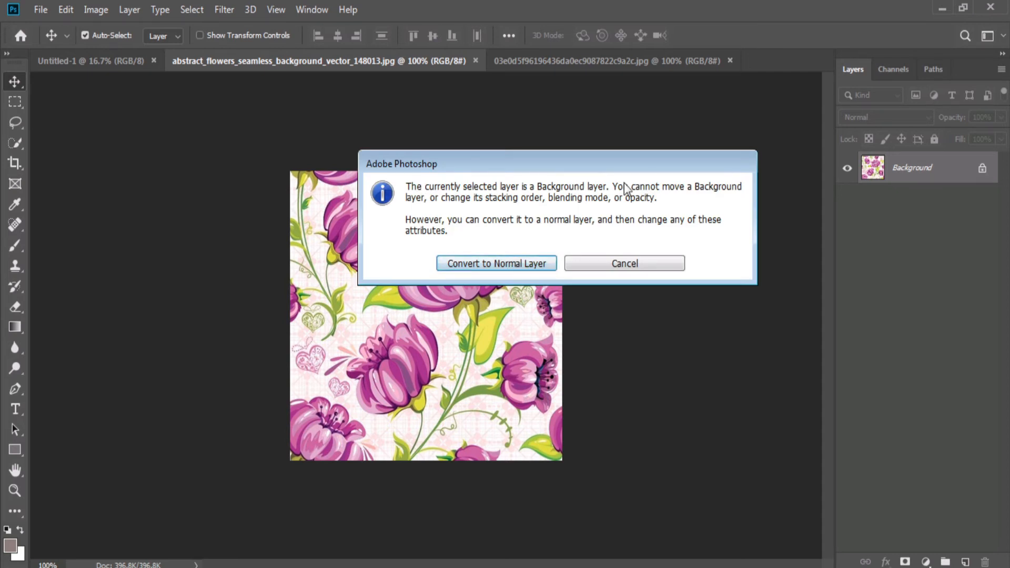
left_click(612, 268)
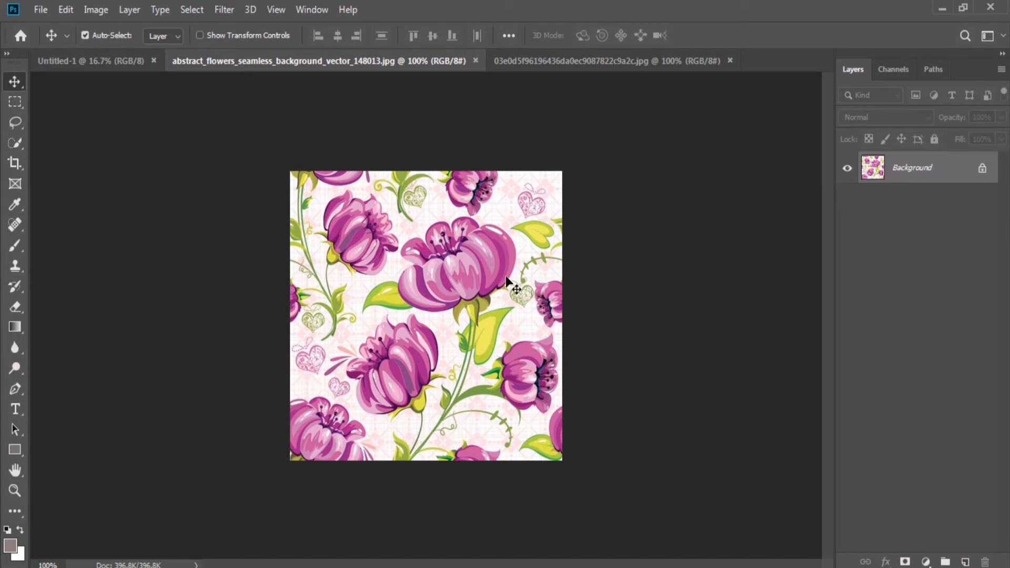
left_click(982, 170)
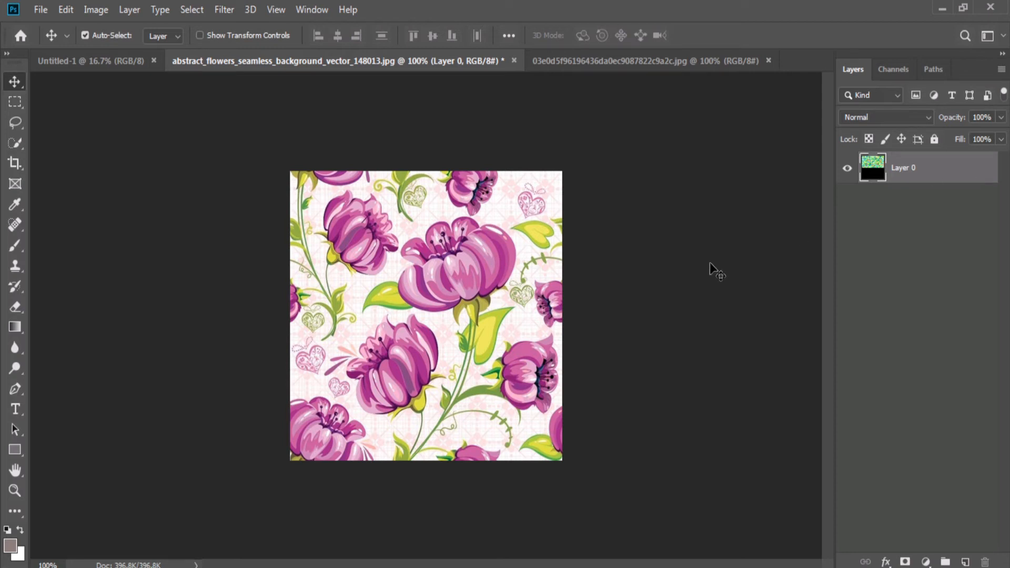
mouse_move(453, 241)
left_mouse_down()
mouse_move(476, 179)
mouse_move(405, 402)
mouse_move(585, 192)
mouse_move(501, 302)
mouse_move(461, 245)
mouse_move(457, 356)
mouse_move(312, 123)
mouse_move(367, 176)
mouse_move(498, 200)
mouse_move(533, 169)
mouse_move(458, 232)
mouse_move(456, 253)
mouse_move(454, 236)
left_mouse_up()
mouse_move(455, 238)
left_mouse_down()
mouse_move(498, 191)
mouse_move(422, 286)
mouse_move(497, 189)
mouse_move(489, 225)
mouse_move(454, 238)
left_mouse_up()
- Select a rectangular area over the upper half of the purple flower pattern, from its upper-left corner to just beyond the large central flower
left_click(22, 106)
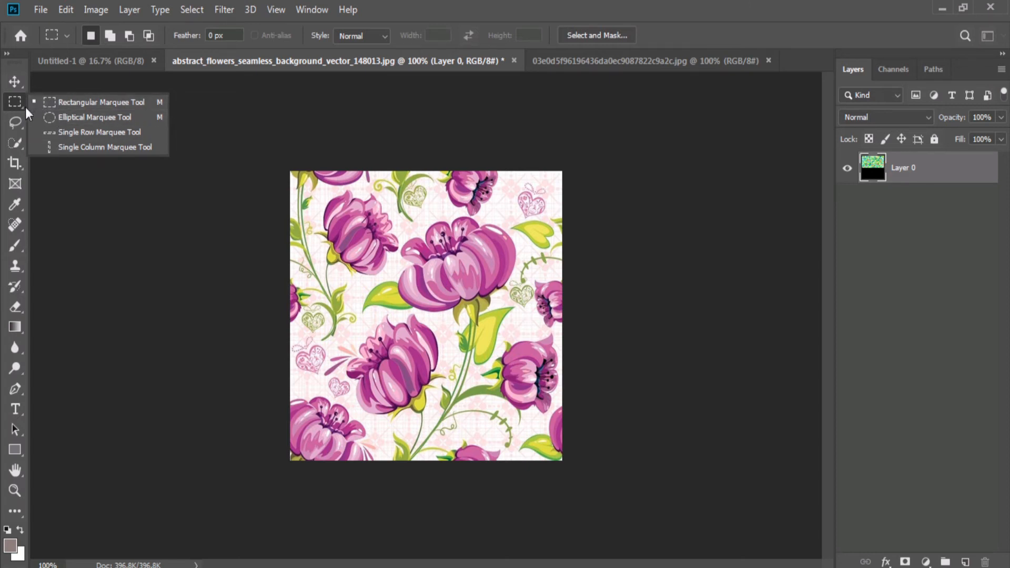
left_click(68, 209)
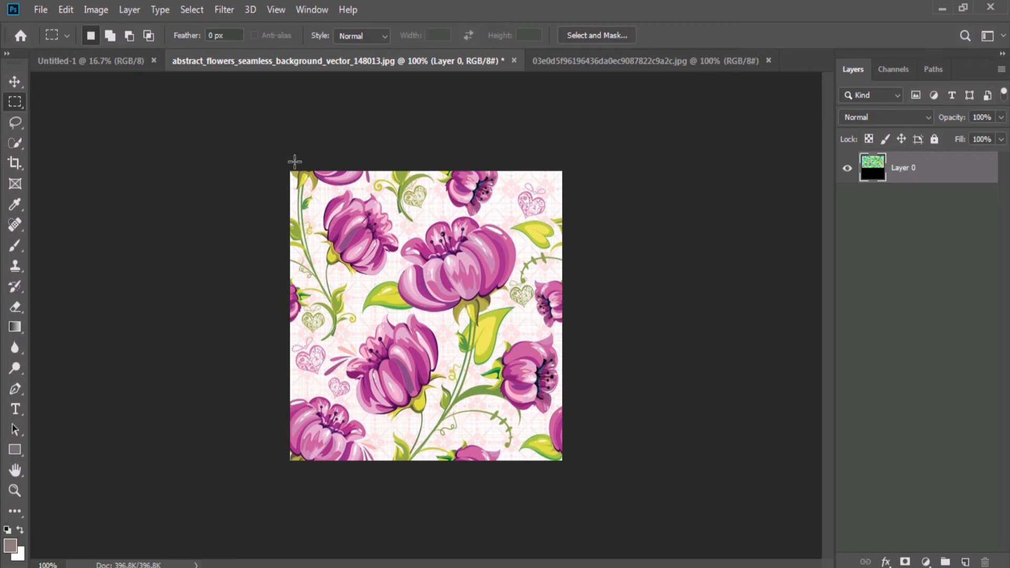
left_click_drag(288, 169, 564, 324)
left_click_drag(563, 324, 563, 323)
left_click(494, 323)
left_click_drag(290, 171, 520, 322)
- Move the selected purple flower area into the Untitled-1 document, placing it below the middle of the page
left_click(15, 82)
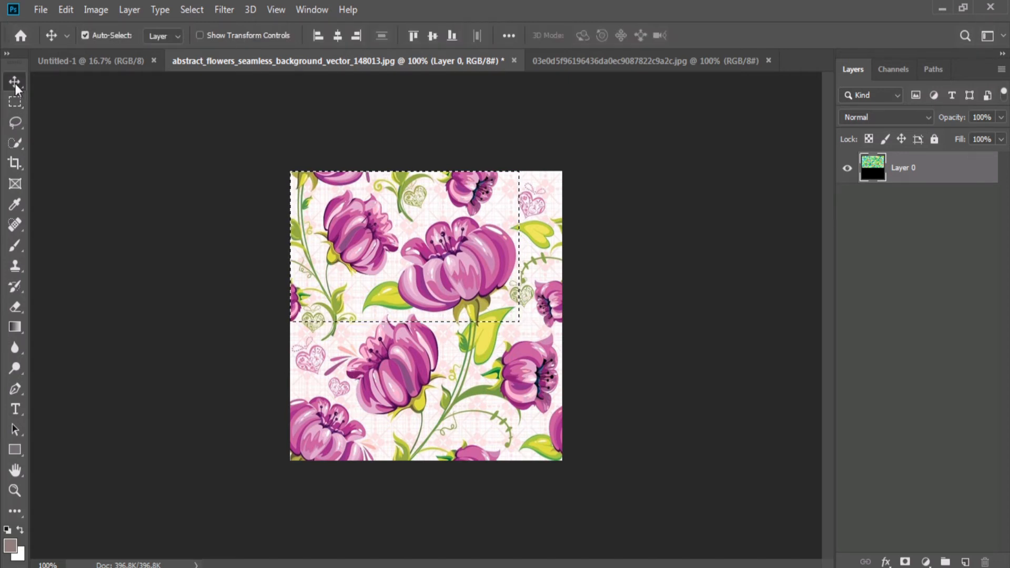
left_click_drag(416, 232, 385, 272)
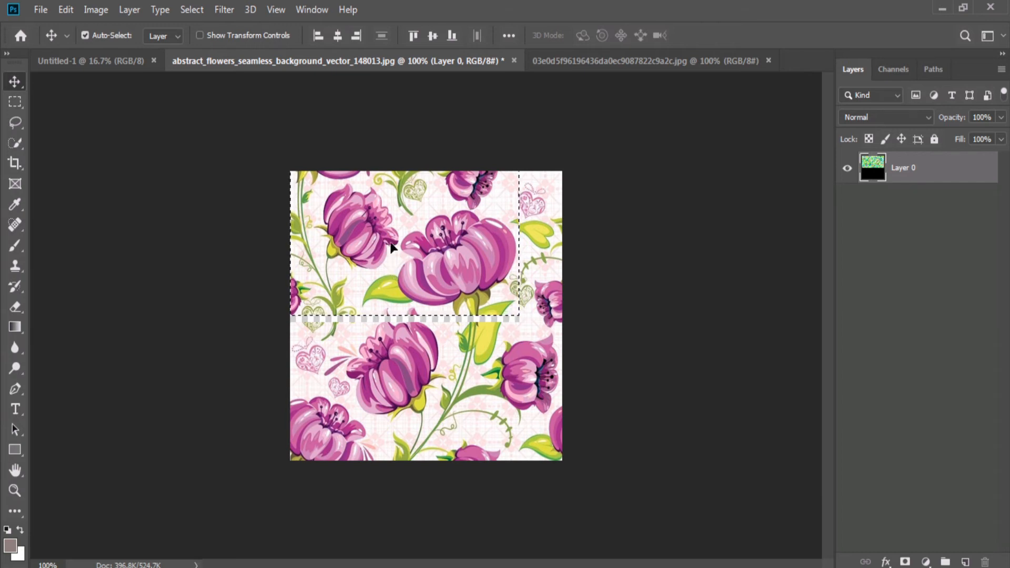
left_click_drag(391, 247, 386, 230)
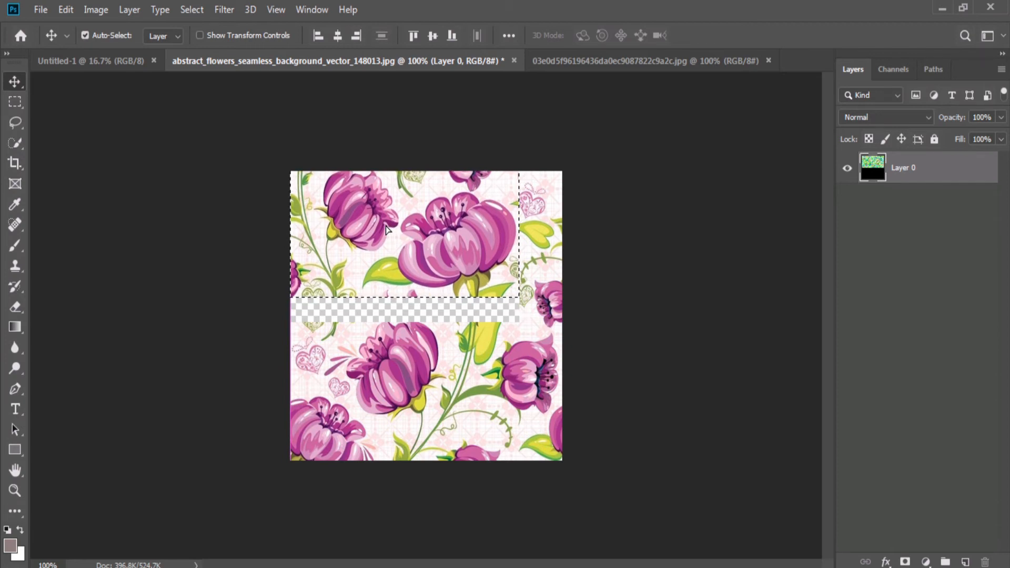
left_click_drag(387, 229, 223, 92)
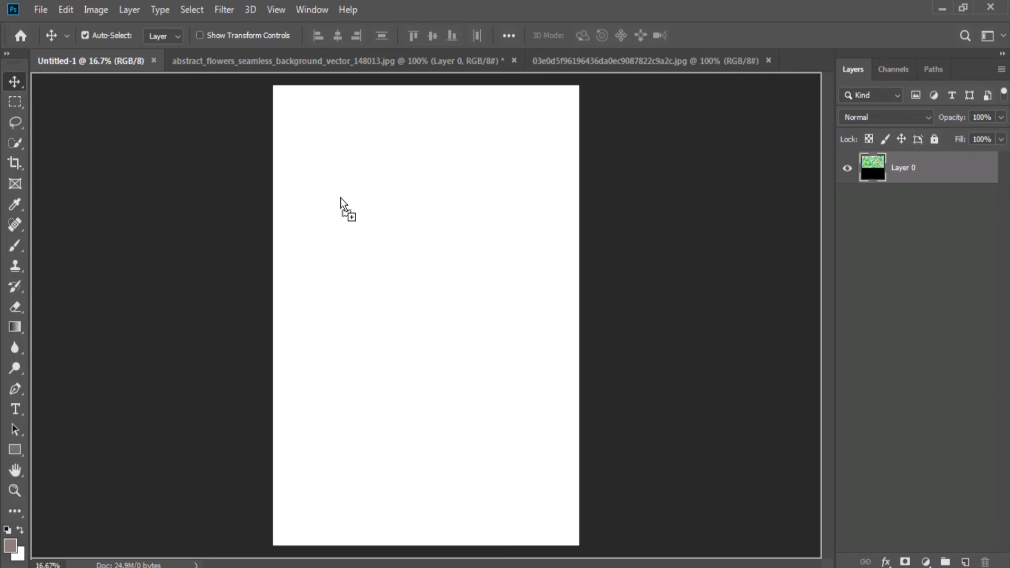
left_click_drag(340, 198, 394, 326)
left_click_drag(412, 390, 412, 391)
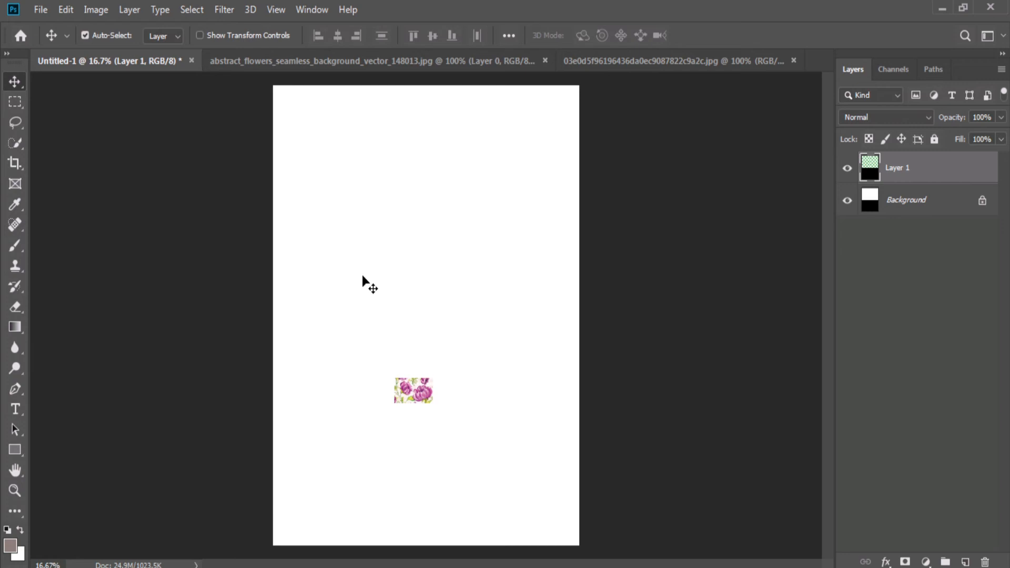
- Scale the purple flower layer proportionally to about 900% and move it up to fill the upper half of the page
key("ctrl")
key("ctrl+t")
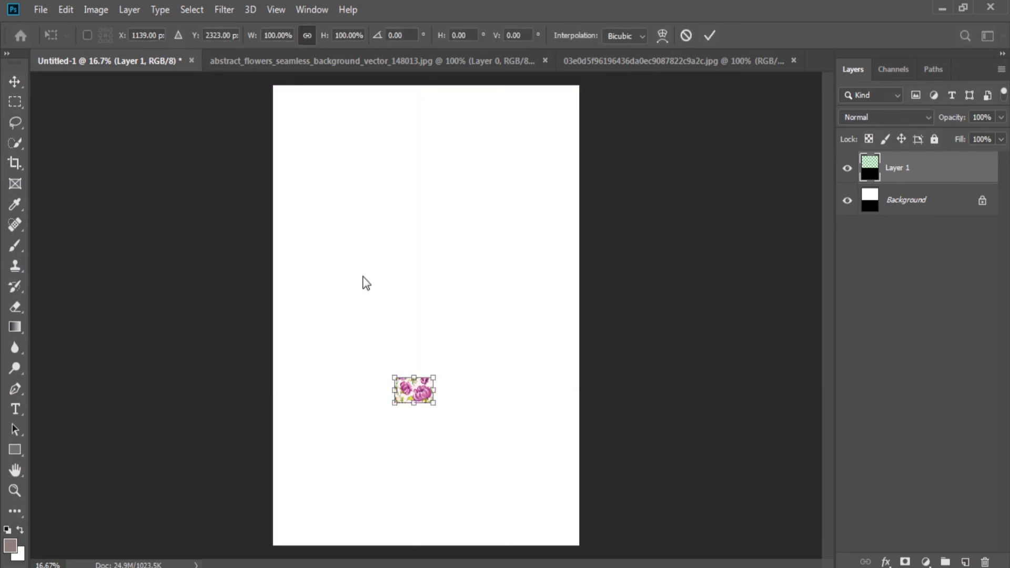
left_click_drag(413, 377, 420, 176)
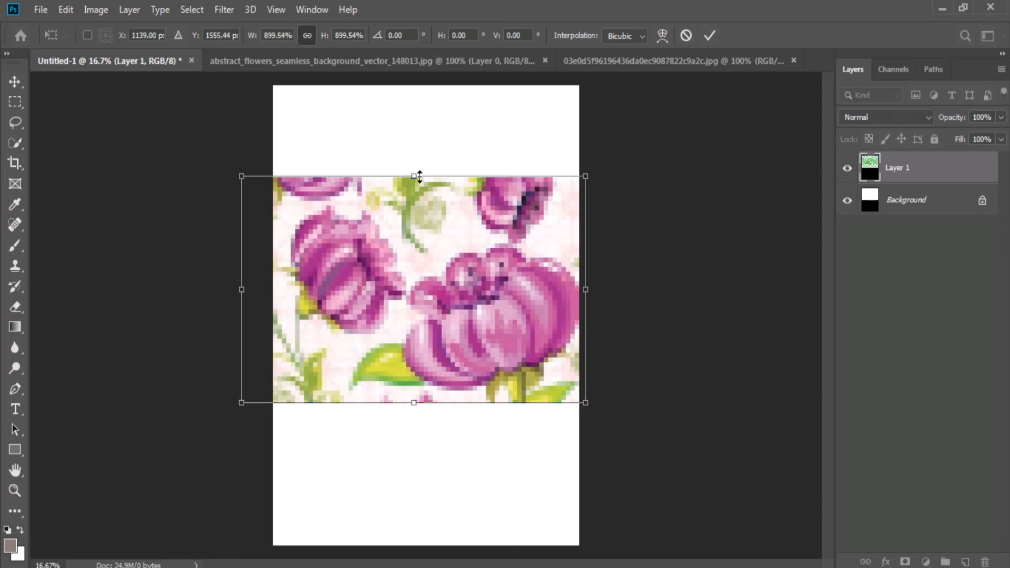
key("Return")
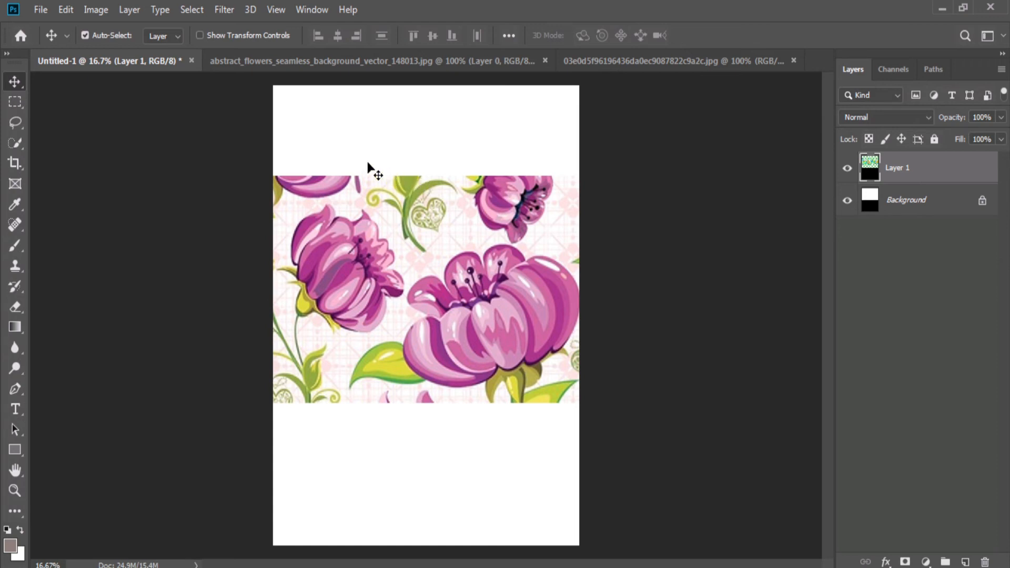
left_click_drag(345, 283, 353, 189)
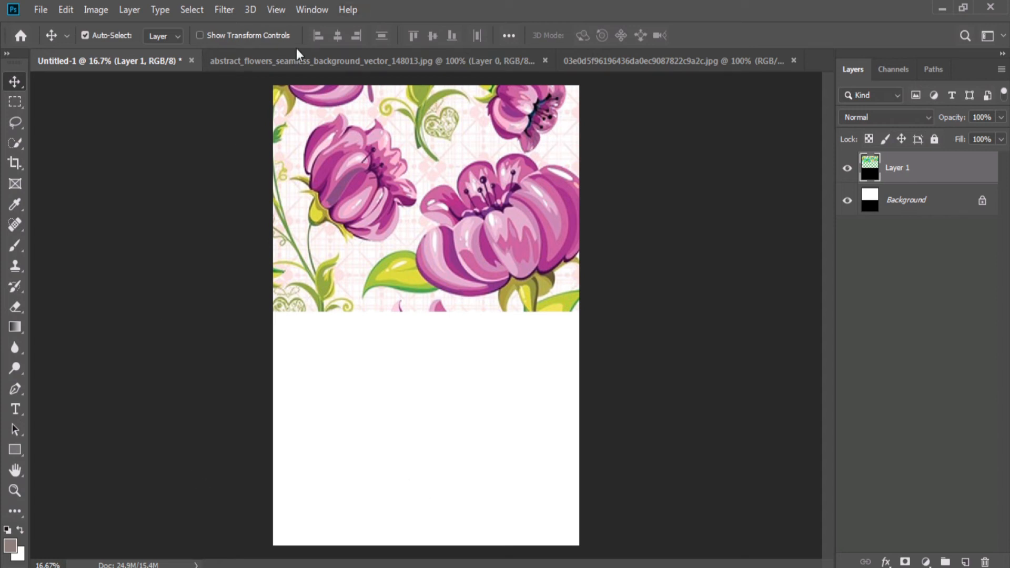
- Switch to the red hibiscus image and select a rectangular area around the central hibiscus and its leaves
left_click(298, 66)
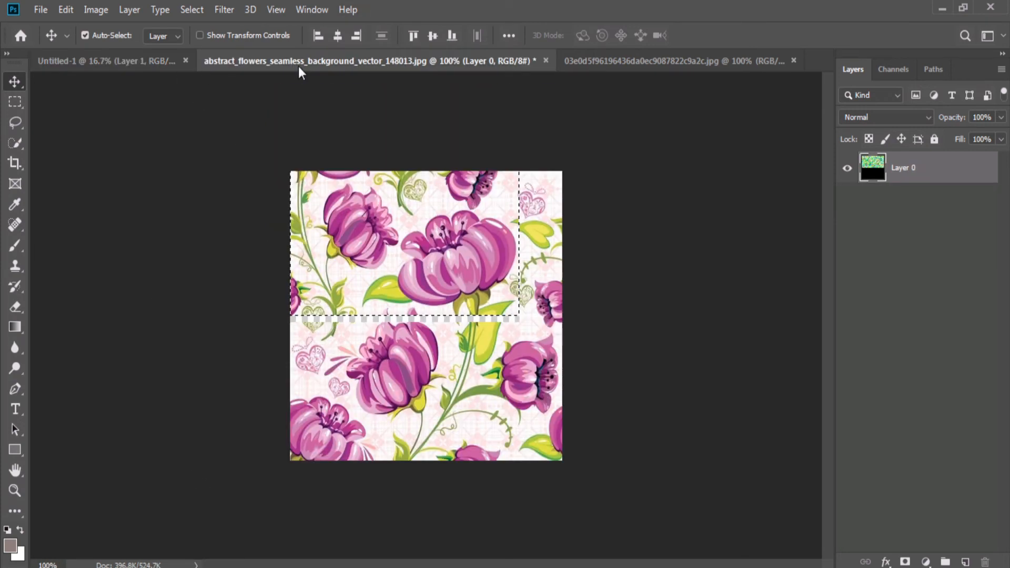
left_click(576, 59)
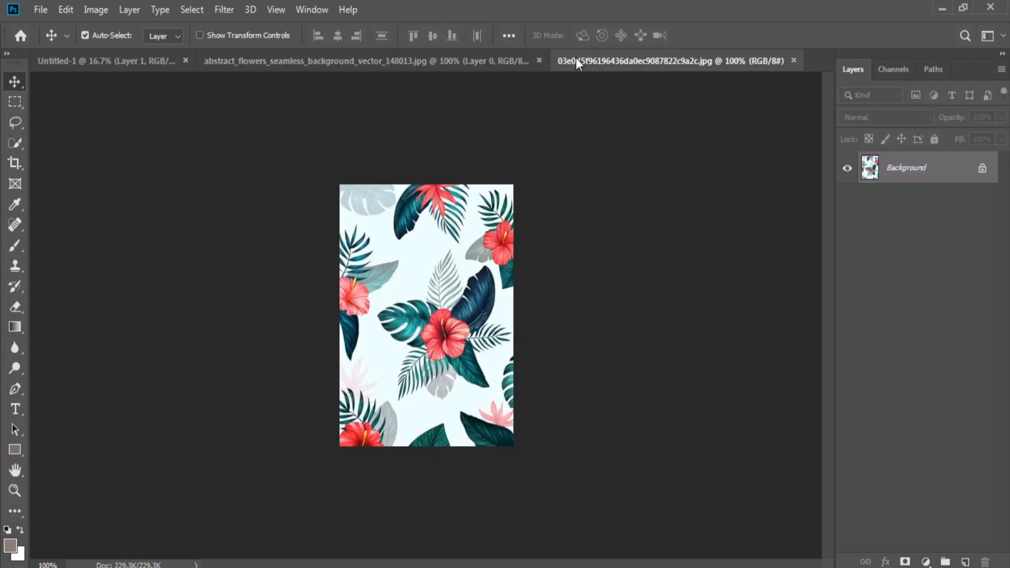
left_click(16, 103)
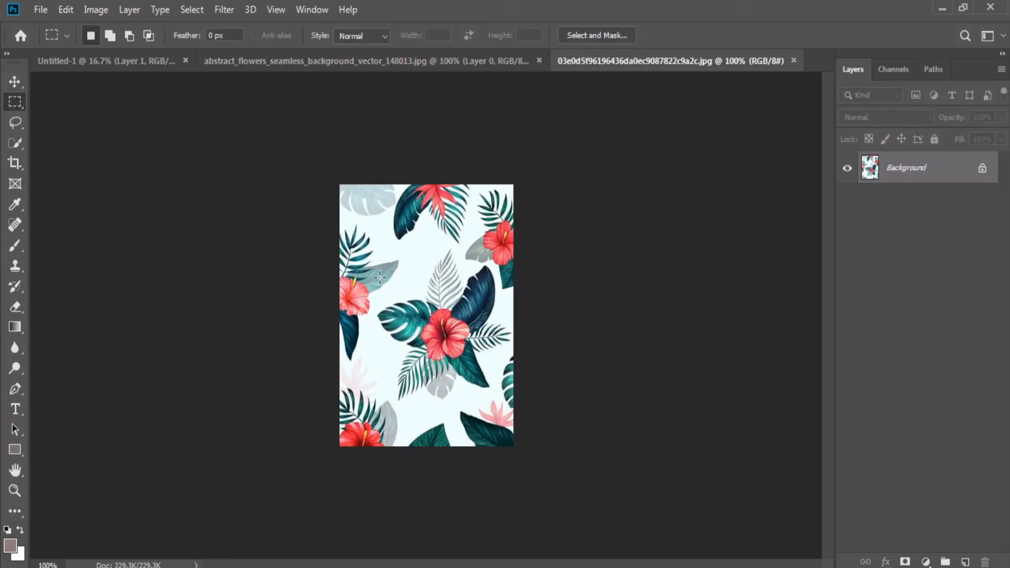
left_click_drag(375, 257, 517, 401)
left_click(517, 398)
- Move the selected hibiscus area into the Untitled-1 document, placing it near the lower edge of the page
left_click(14, 83)
left_click_drag(448, 316, 371, 194)
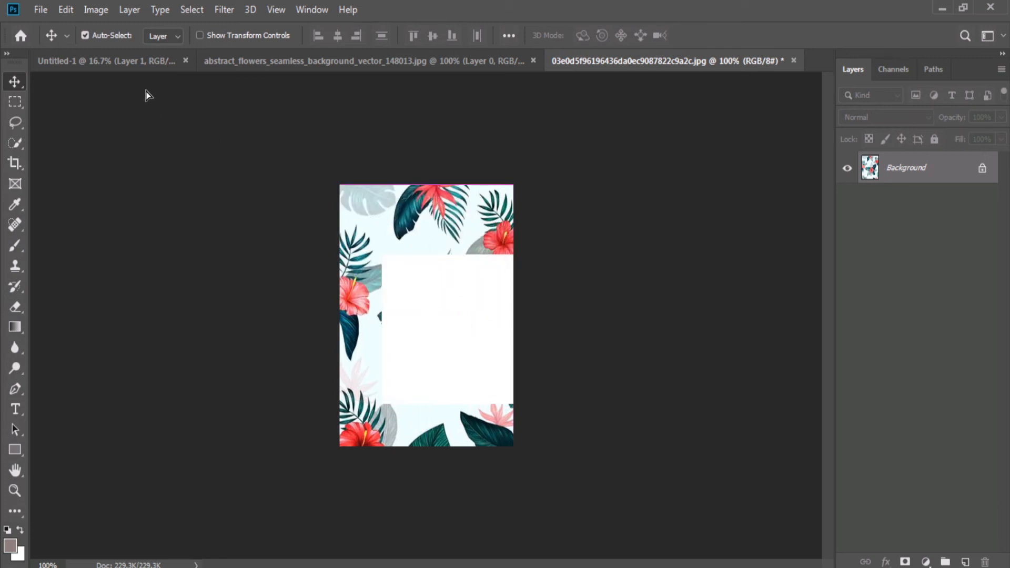
left_click(129, 65)
left_click_drag(128, 64, 342, 246)
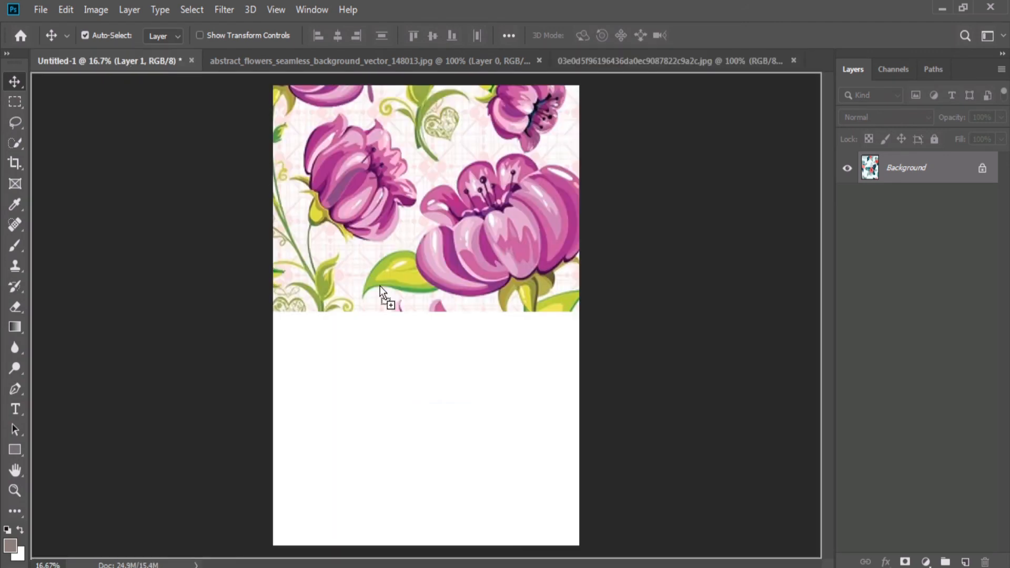
left_click_drag(399, 434, 411, 492)
left_click_drag(413, 512, 413, 514)
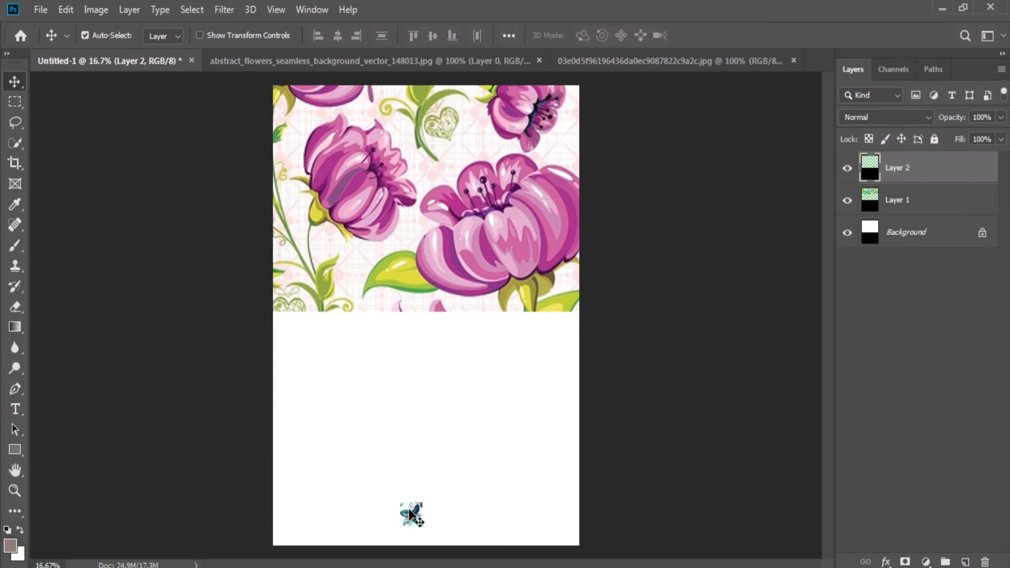
- Scale the hibiscus layer proportionally to about 923% so it spans the height of the empty lower half of the page
key("ctrl+t")
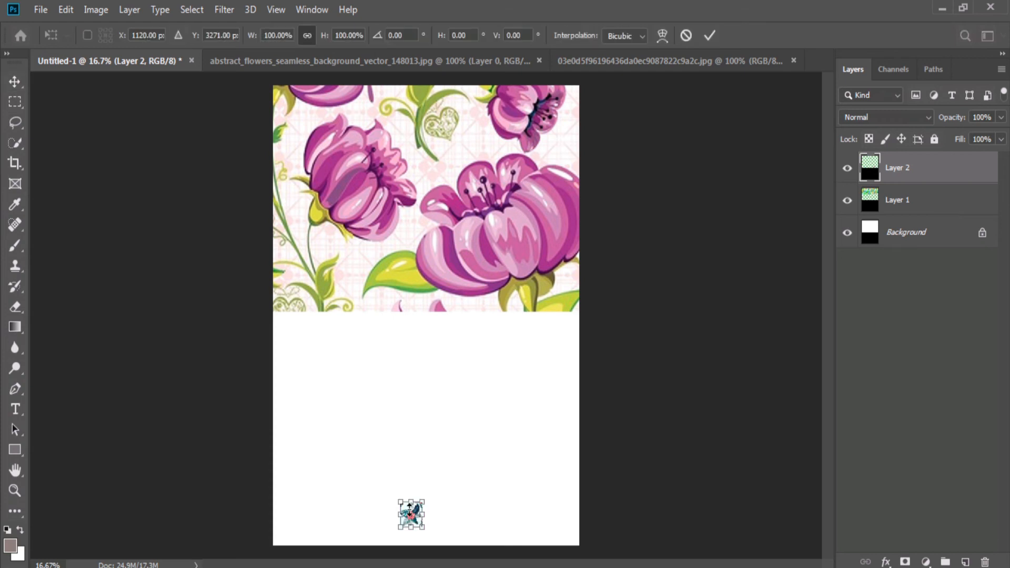
left_click_drag(413, 494, 606, 352)
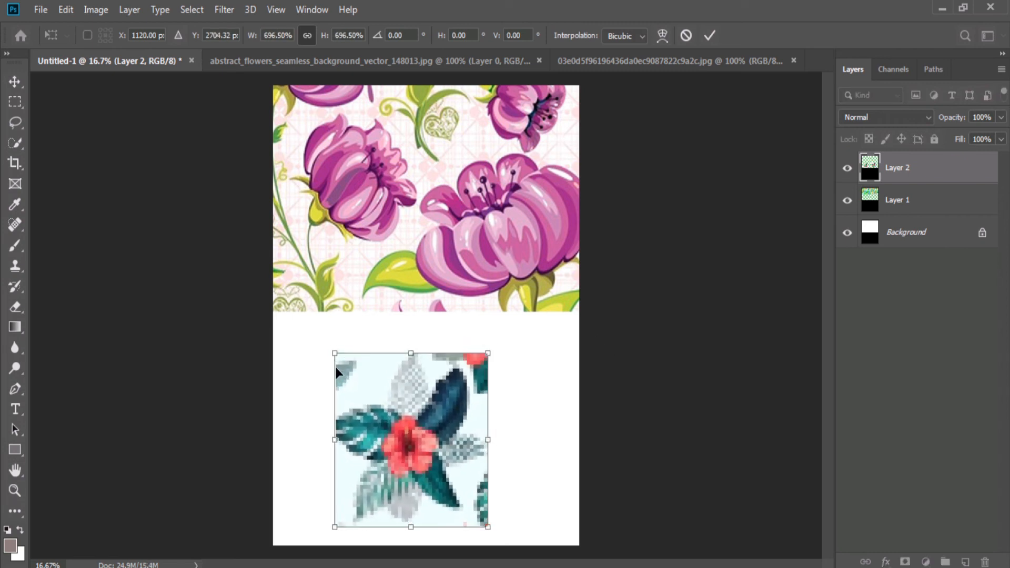
left_click_drag(411, 353, 410, 313)
left_click_drag(413, 528, 415, 550)
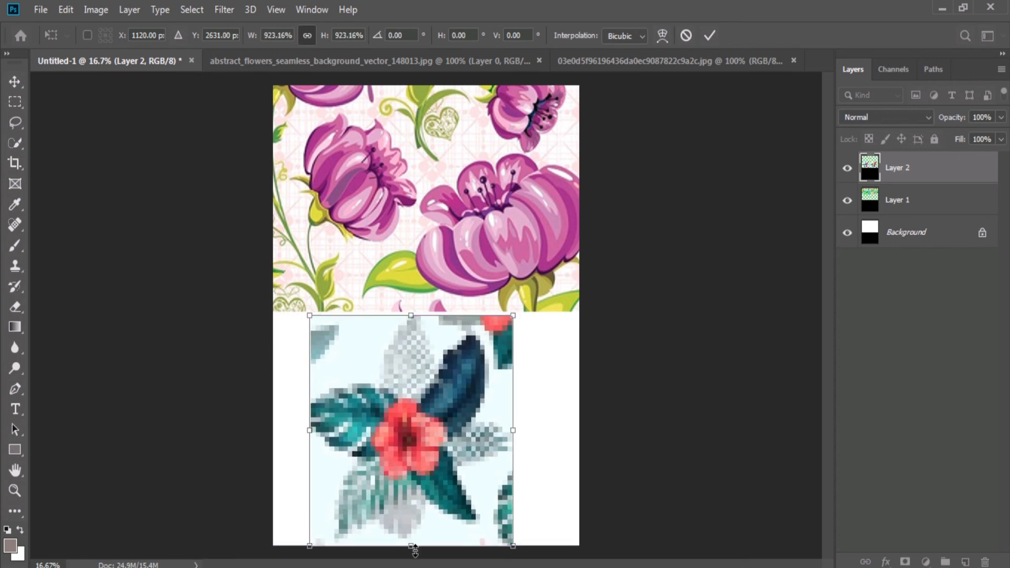
key("Return")
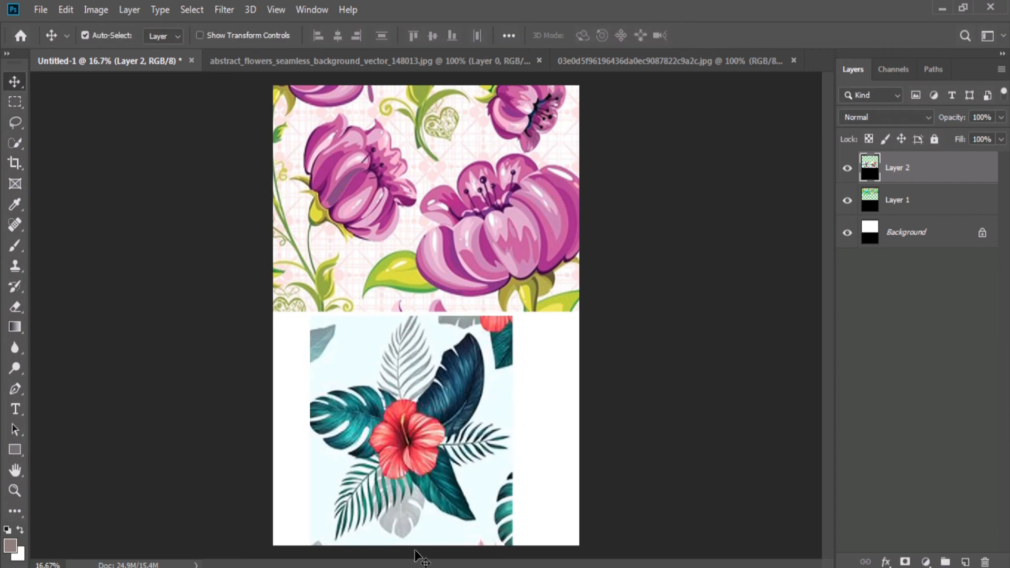
- Reposition the hibiscus layer so its upper edge meets the lower edge of the purple flower layer
left_click_drag(375, 475, 391, 234)
left_click_drag(359, 305, 376, 413)
left_click_drag(399, 353, 395, 409)
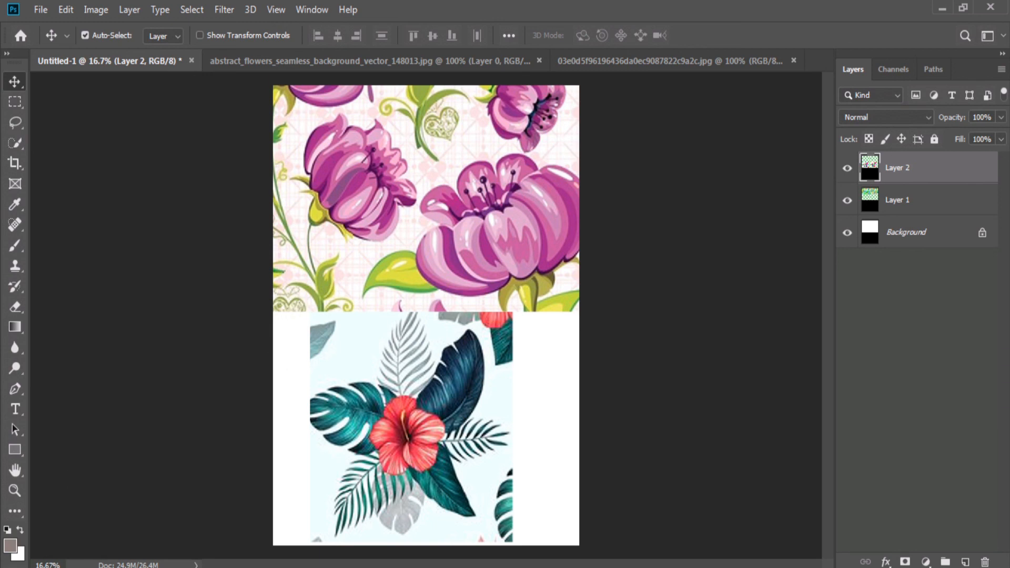
- Switch to the textile motifs folder in Windows Explorer and look over the motif images at the beginning of the folder
key("alt+Tab")
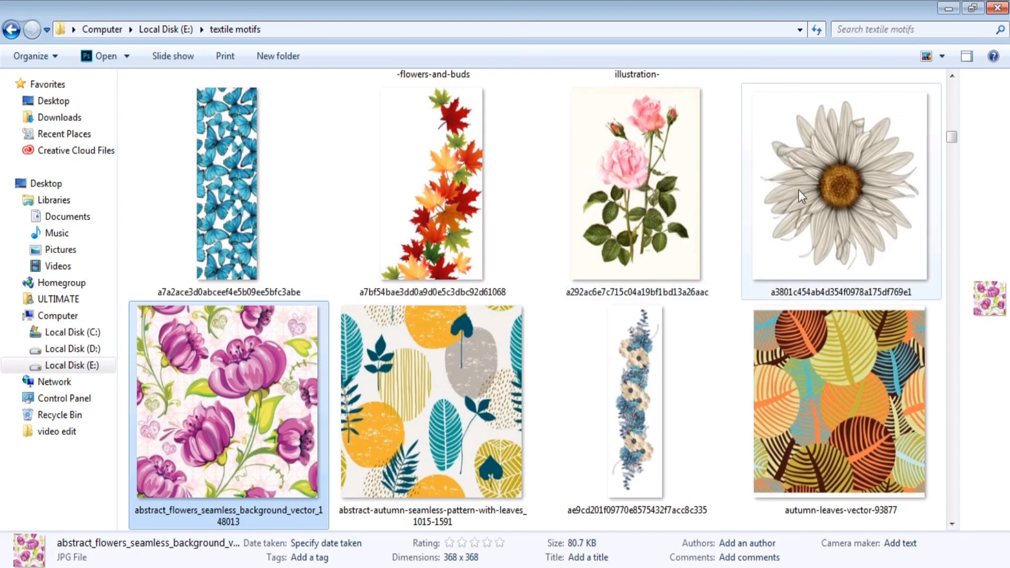
mouse_move(952, 136)
left_mouse_down()
mouse_move(952, 235)
mouse_move(956, 84)
left_mouse_up()
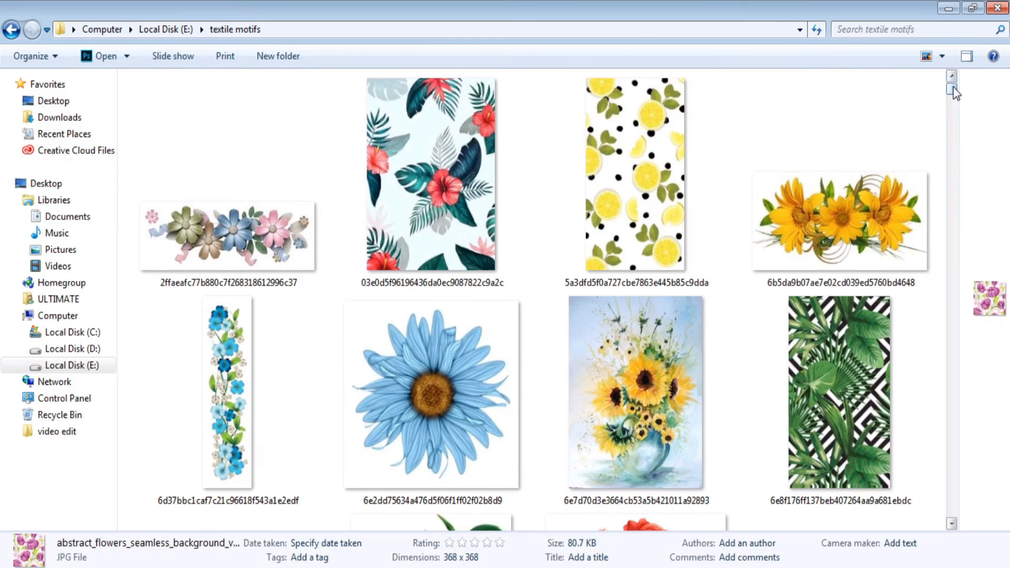
left_click_drag(954, 87, 949, 64)
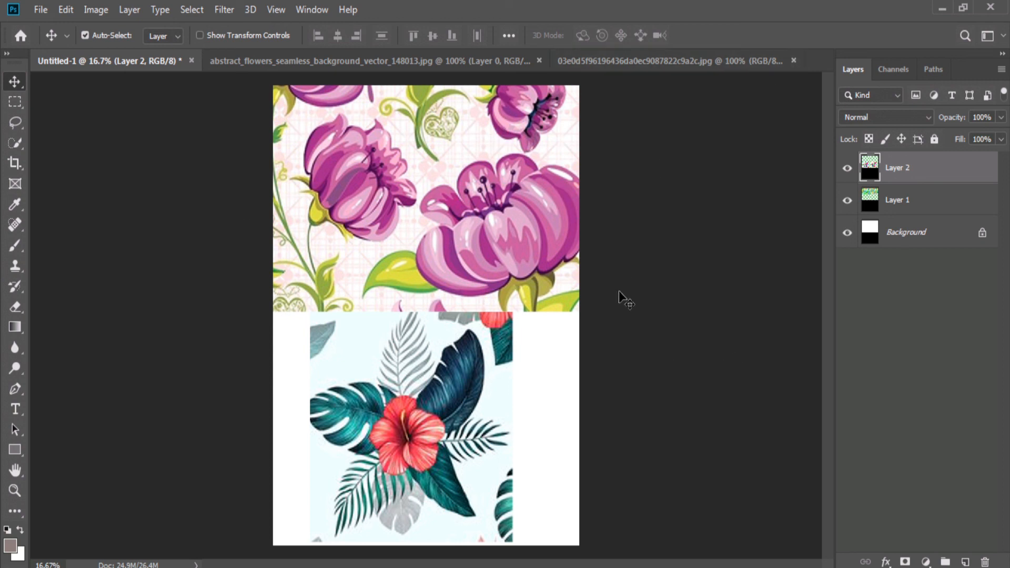
- Return to the textile motifs folder and browse its thumbnails forward and back to examine the range of available floral and pattern motifs
left_click(52, 567)
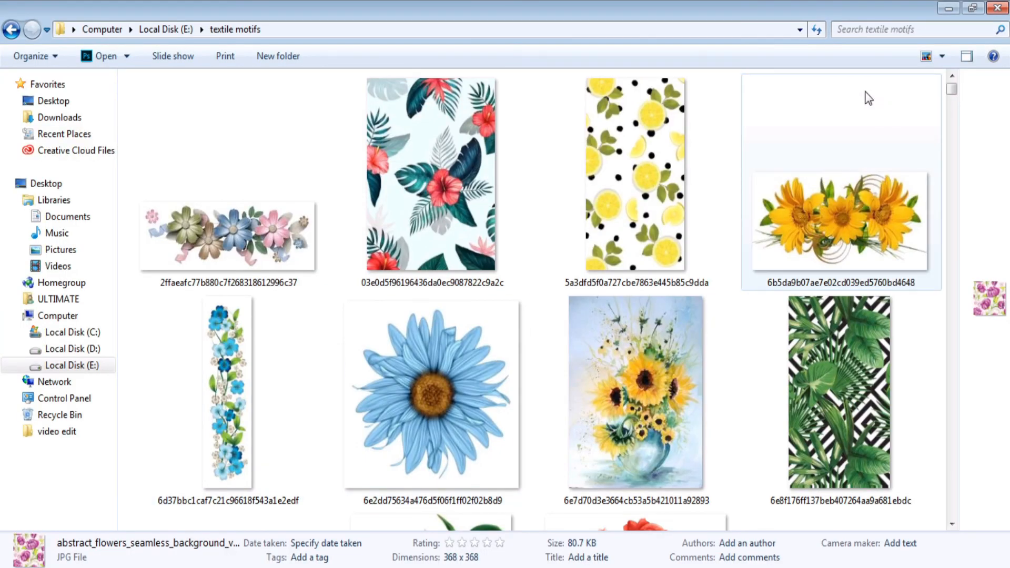
key("Down")
key("Down")
key("Down")
key("Down")
key("Down")
key("Down")
key("Down")
key("Down")
key("Down")
key("Down")
key("Down")
key("Down")
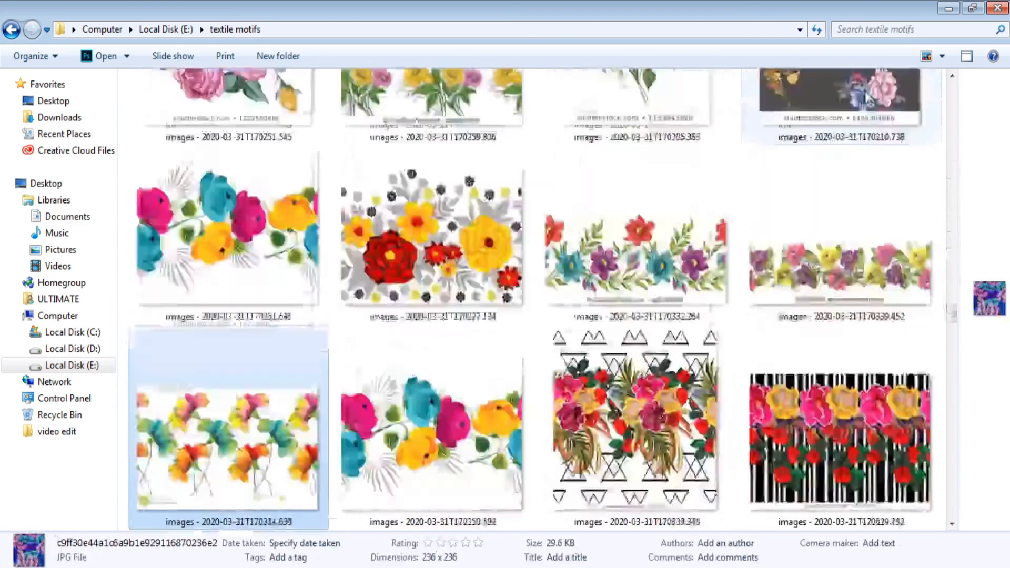
key("Down")
key("Down")
key("Down")
key("Down")
key("Down")
key("Down")
key("Down")
key("Down")
key("Down")
key("Down")
key("Down")
key("Down")
key("Down")
key("Up")
key("Up")
key("Up")
key("Up")
key("Up")
key("Up")
key("Up")
key("Up")
key("Up")
key("Up")
key("Up")
key("Up")
key("Up")
key("Up")
key("Up")
key("Down")
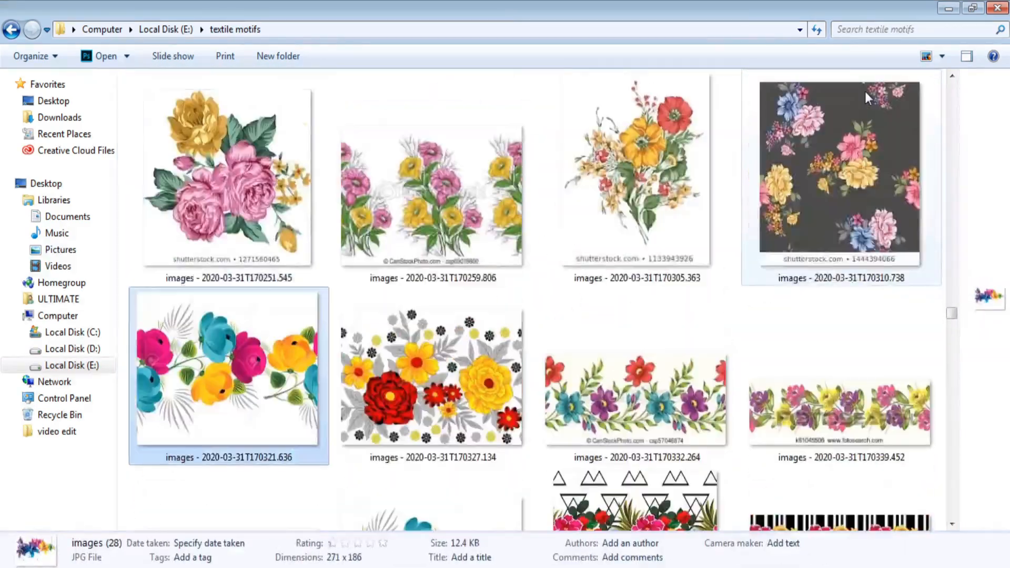
key("Up")
key("Up")
key("Up")
key("Up")
key("Up")
key("Up")
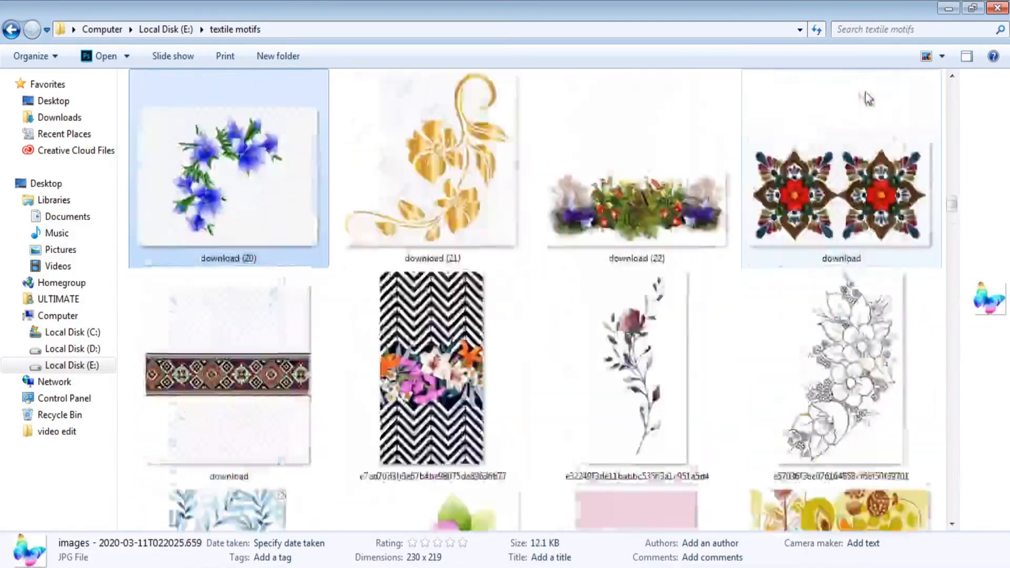
key("Down")
key("Down")
key("Down")
key("Down")
key("Down")
key("Down")
key("Down")
key("Down")
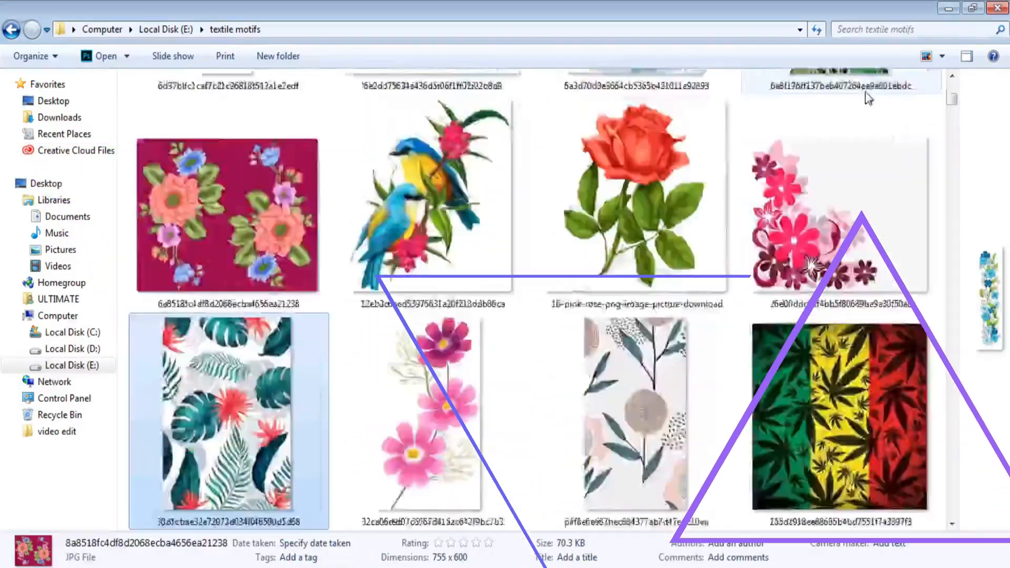